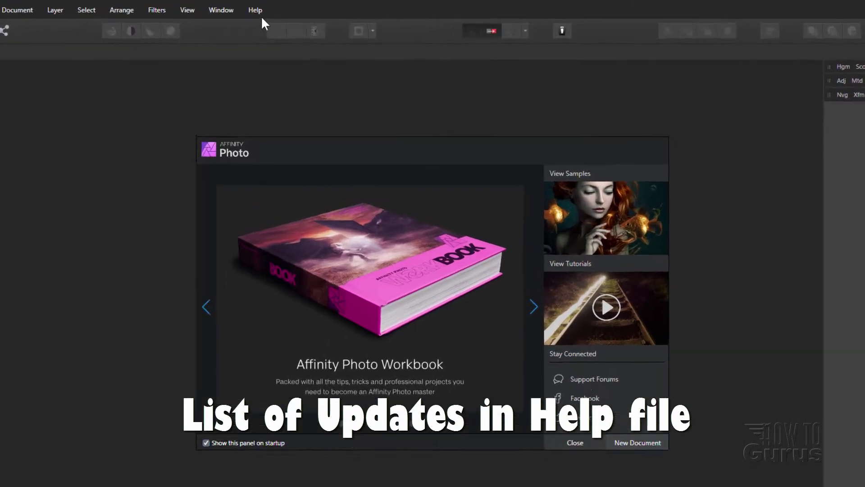
Open the Help page 'New features in this version' under Introduction and scroll down it
{"action": "left_click", "coordinate": [291, 9]}
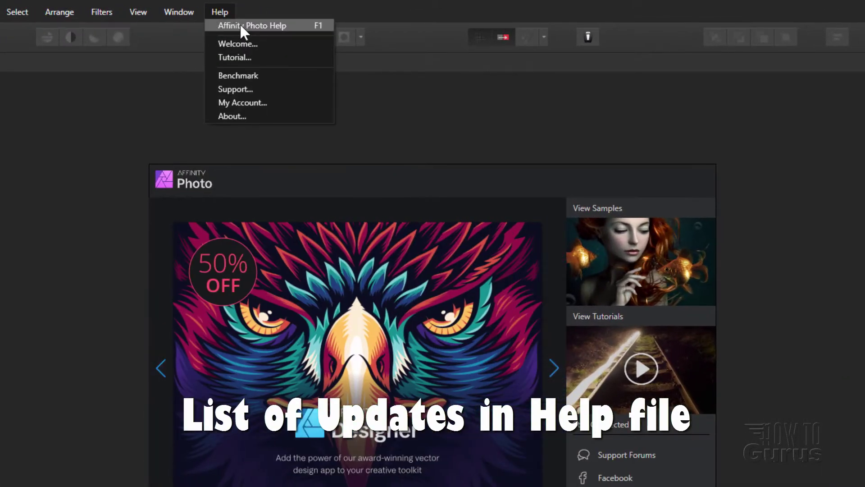
{"action": "left_click", "coordinate": [262, 25]}
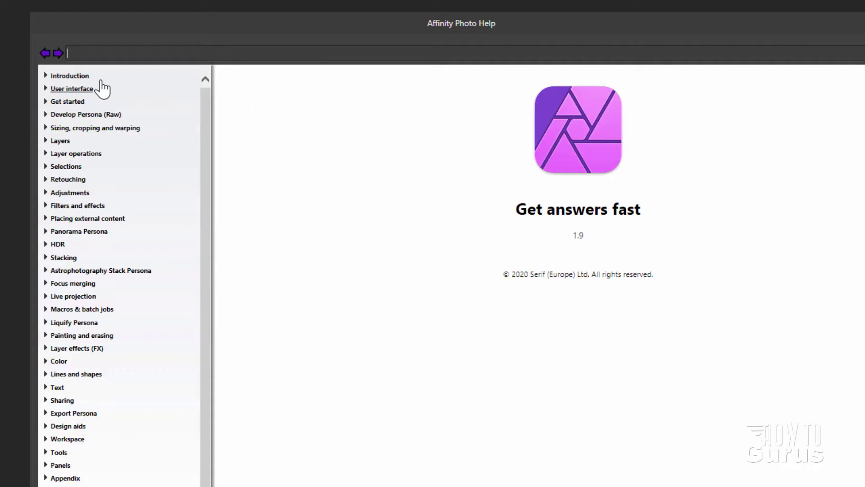
{"action": "left_click", "coordinate": [58, 77]}
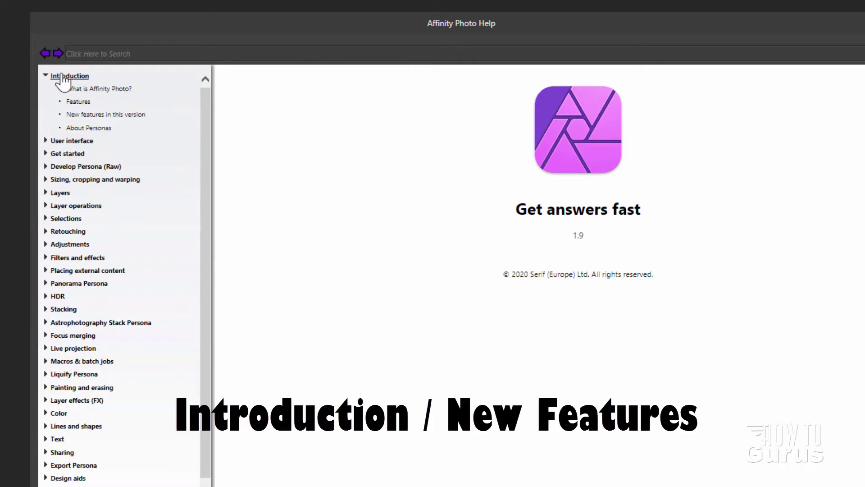
{"action": "left_click", "coordinate": [92, 115]}
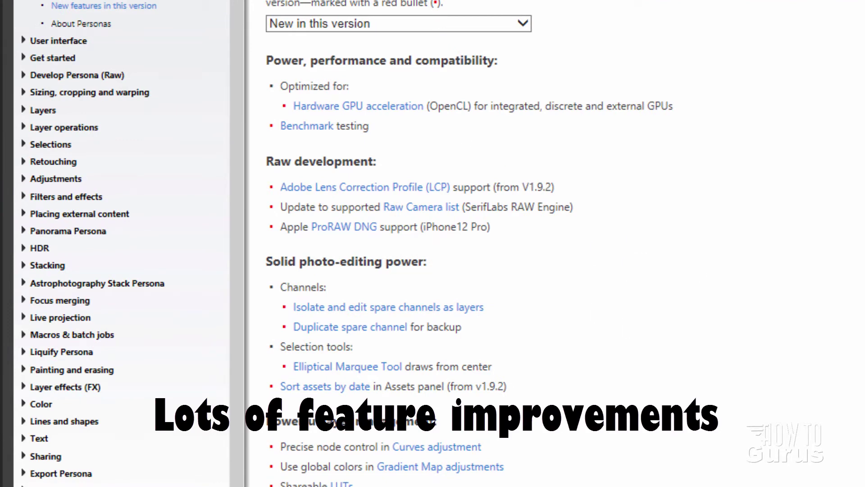
{"action": "scroll", "coordinate": [379, 37], "scroll_direction": "down", "scroll_amount": 5}
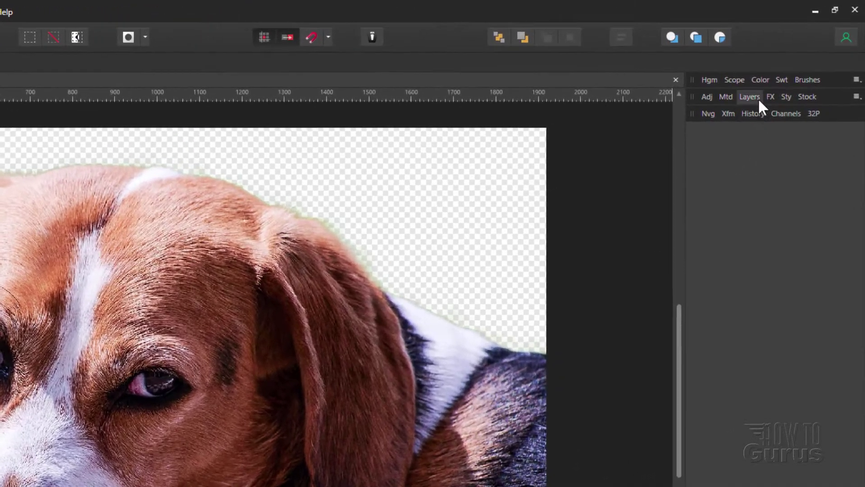
Select the Background layer's mask and display only the Composite Alpha channel
{"action": "left_click", "coordinate": [788, 64]}
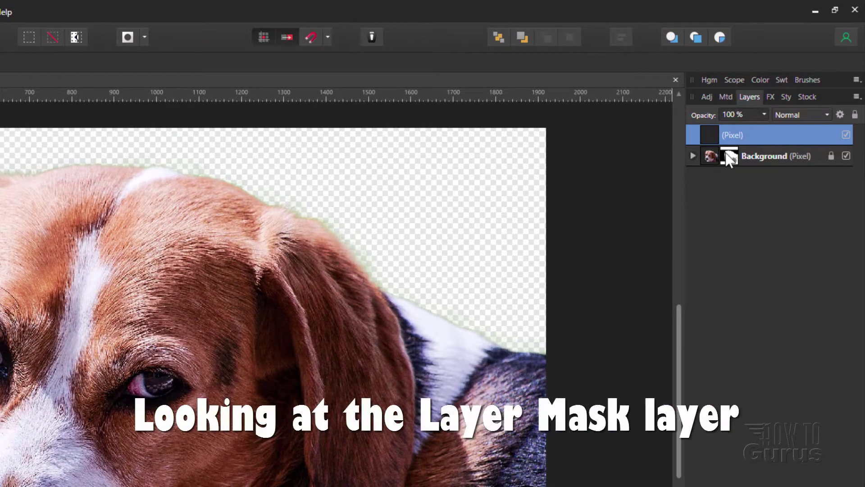
{"action": "left_click", "coordinate": [693, 156]}
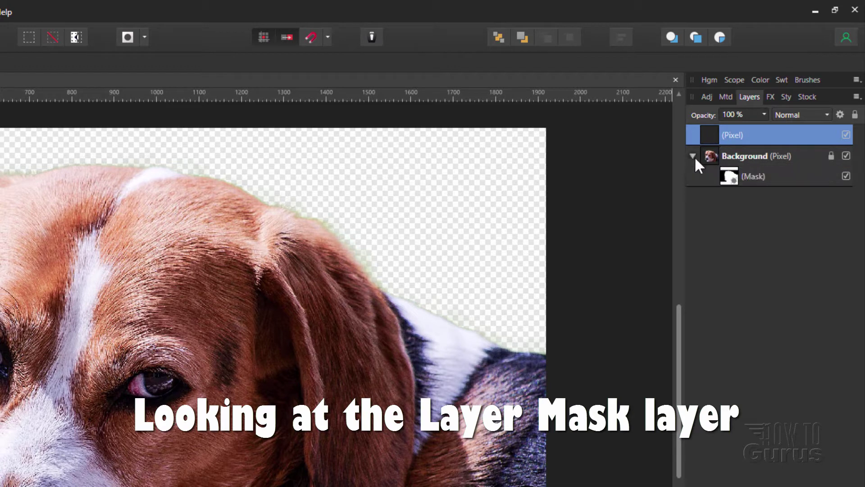
{"action": "left_click", "coordinate": [761, 176]}
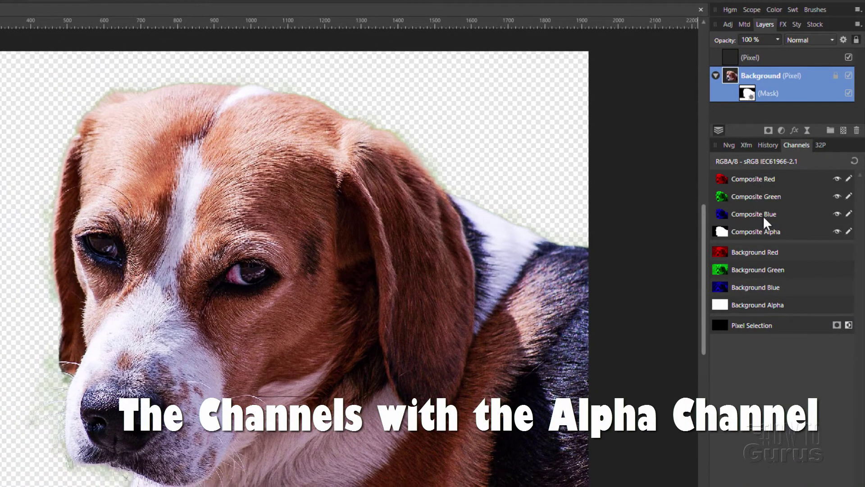
{"action": "left_click", "coordinate": [739, 234], "text": "alt"}
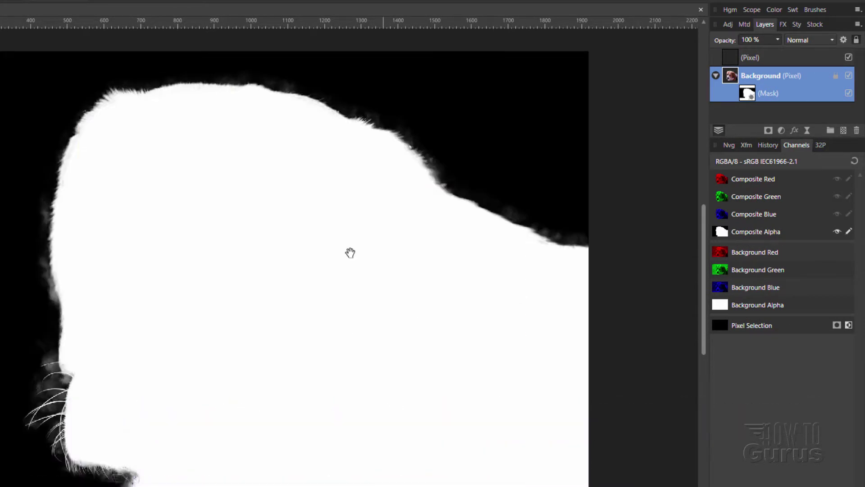
Create a spare channel from Composite Alpha, paint a soft test dab, then undo it
{"action": "right_click", "coordinate": [741, 231]}
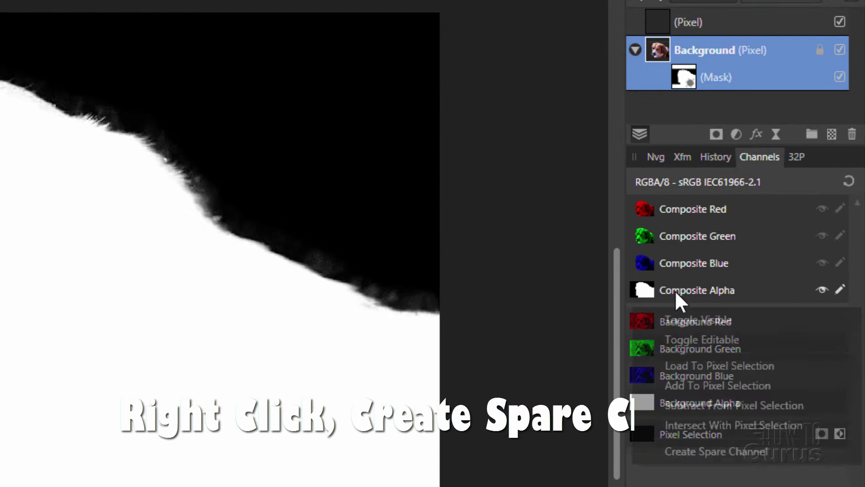
{"action": "left_click", "coordinate": [705, 451]}
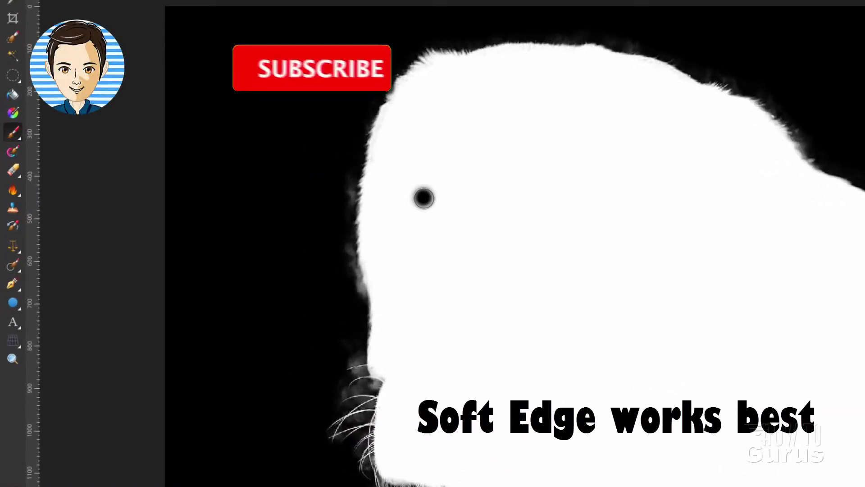
{"action": "left_click", "coordinate": [485, 176]}
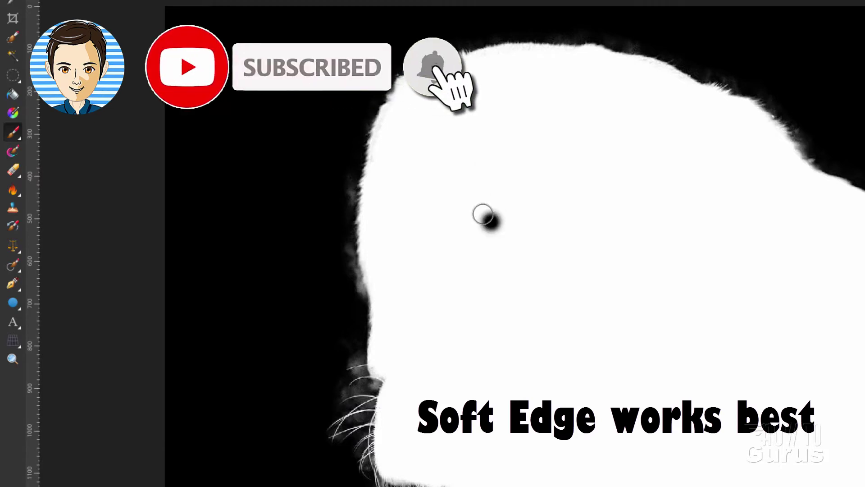
{"action": "key", "text": "ctrl+z"}
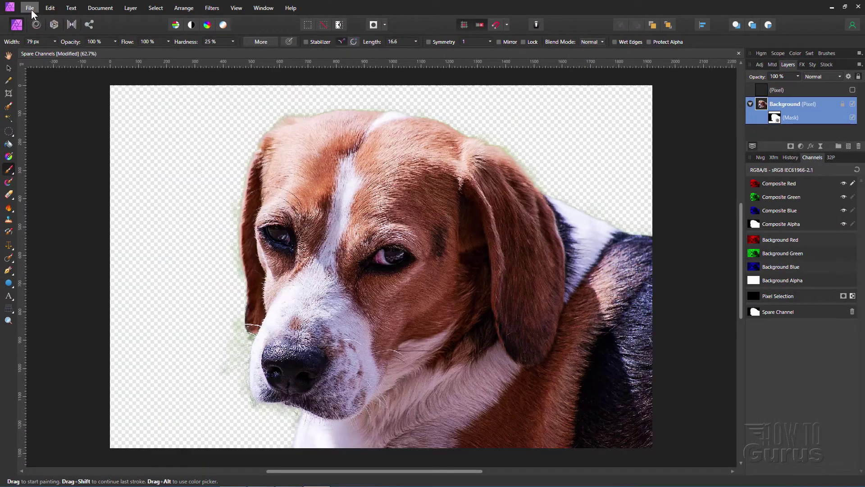
Leave the help window and return to the sunflower photo flower-204161_1920.jpg
{"action": "left_click", "coordinate": [31, 9]}
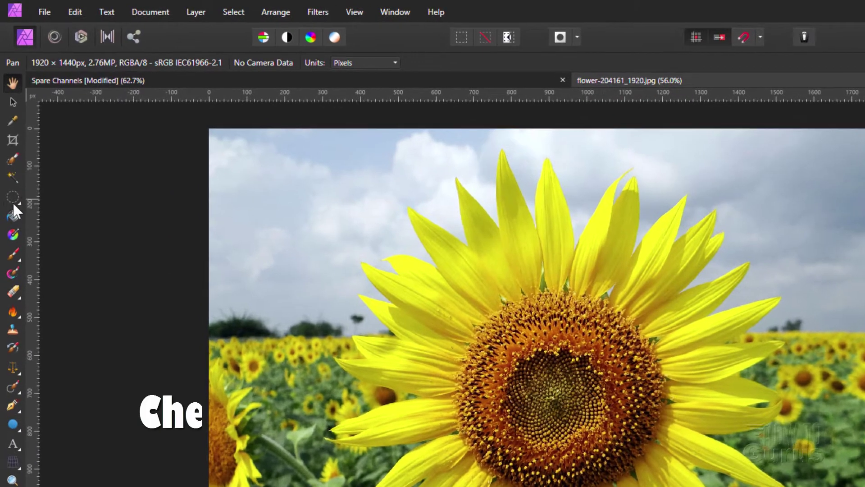
Choose the Elliptical Marquee Tool from the marquee flyout for centre-drawn selections
{"action": "left_click", "coordinate": [13, 202]}
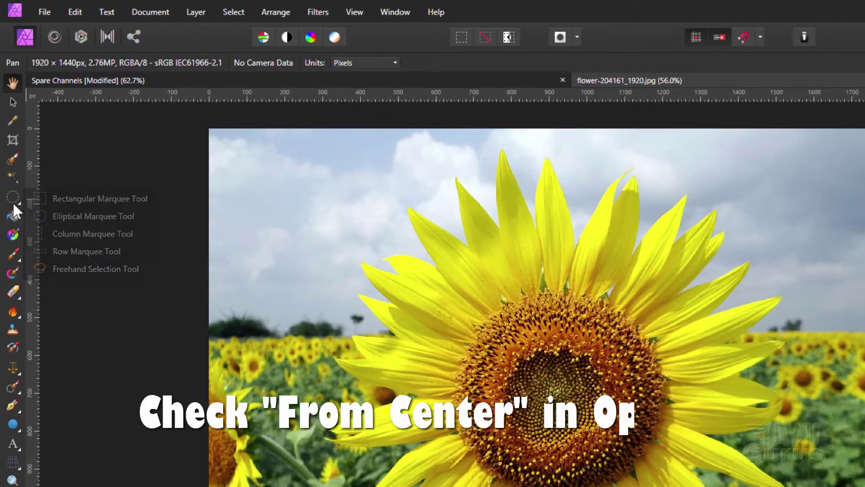
{"action": "left_click", "coordinate": [66, 212]}
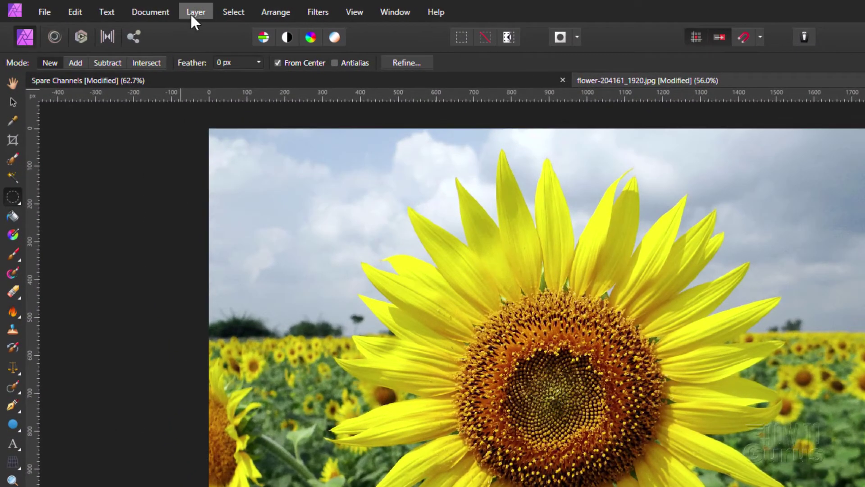
Add a Distort > Liquify live filter layer to the sunflower photo
{"action": "left_click", "coordinate": [132, 8]}
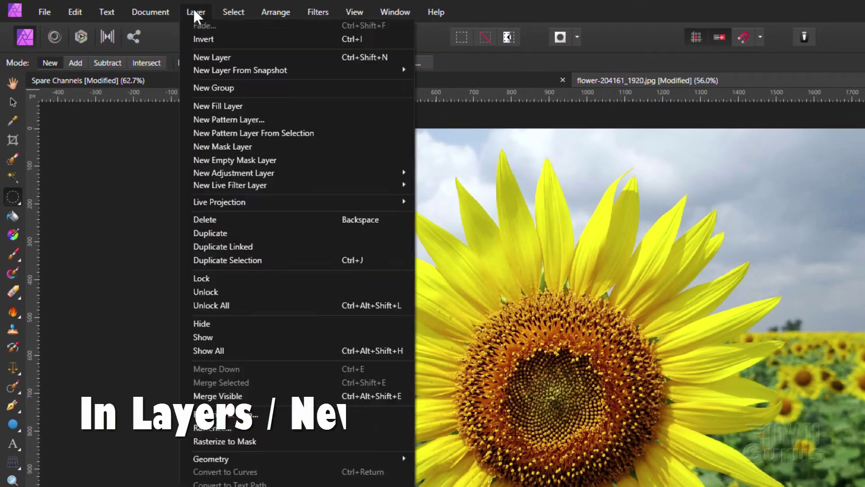
{"action": "mouse_move", "coordinate": [239, 185]}
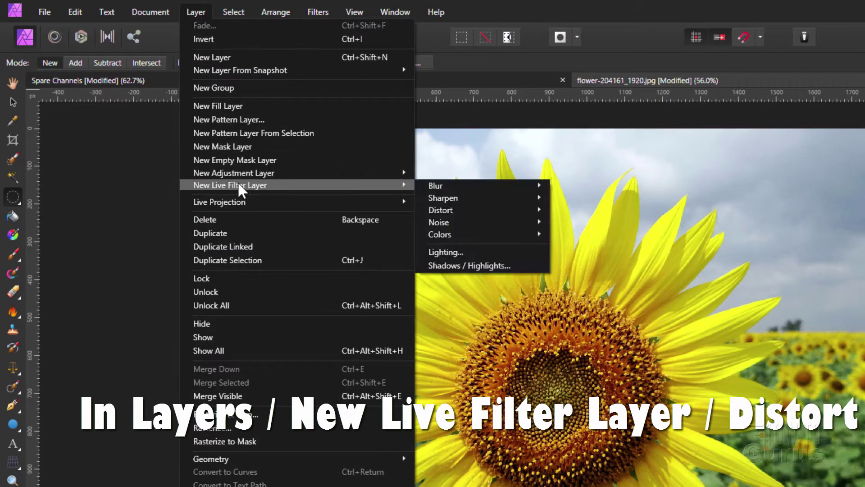
{"action": "mouse_move", "coordinate": [459, 207]}
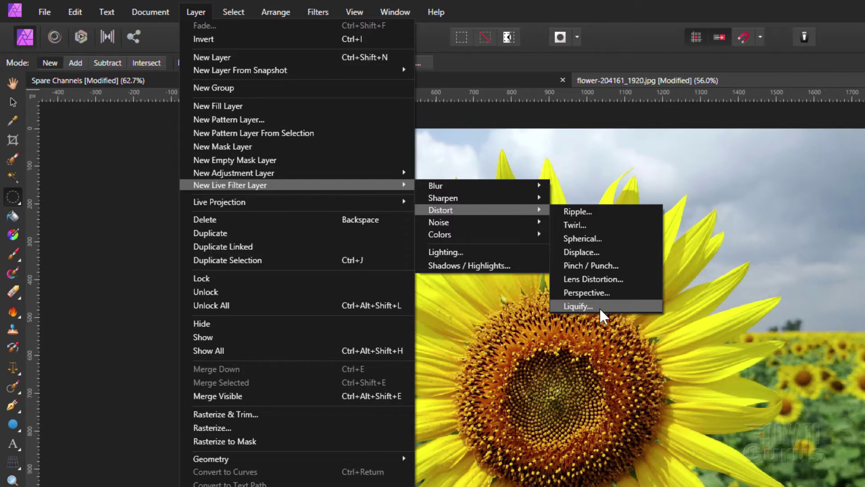
{"action": "left_click", "coordinate": [582, 306]}
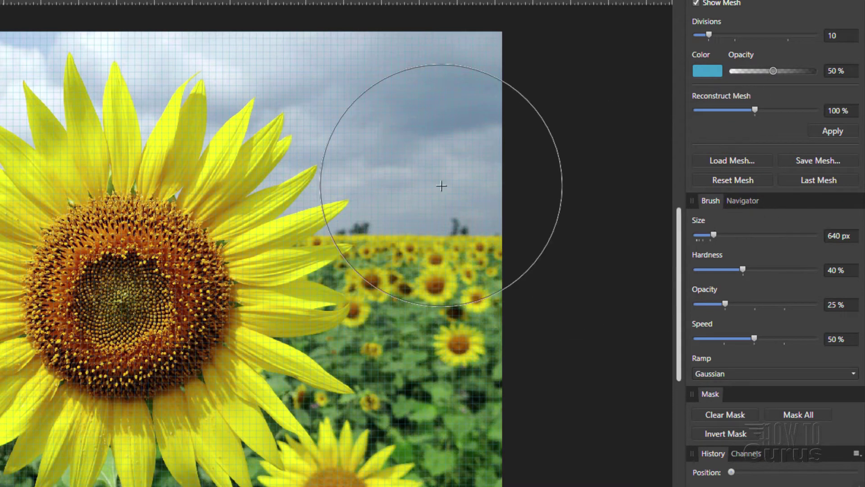
Set the liquify brush to 256 px, twirl a right-side petal tip, and finish with Done
{"action": "left_click_drag", "start_coordinate": [712, 234], "coordinate": [704, 235]}
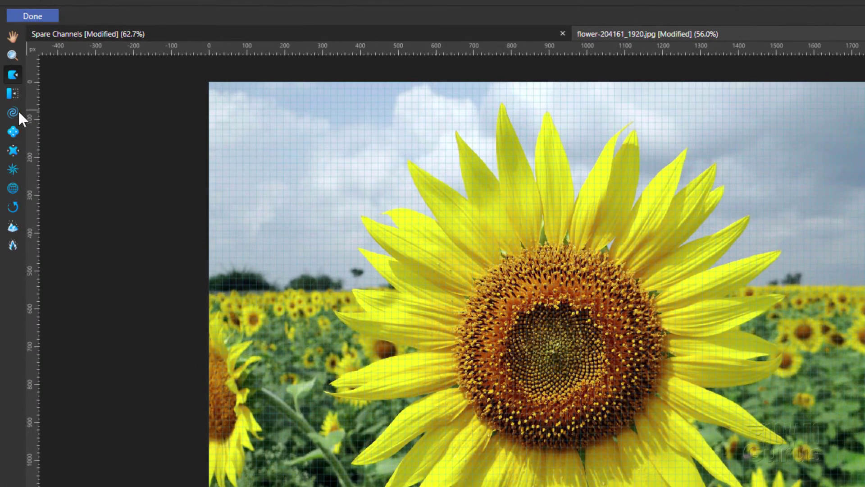
{"action": "left_click", "coordinate": [15, 109]}
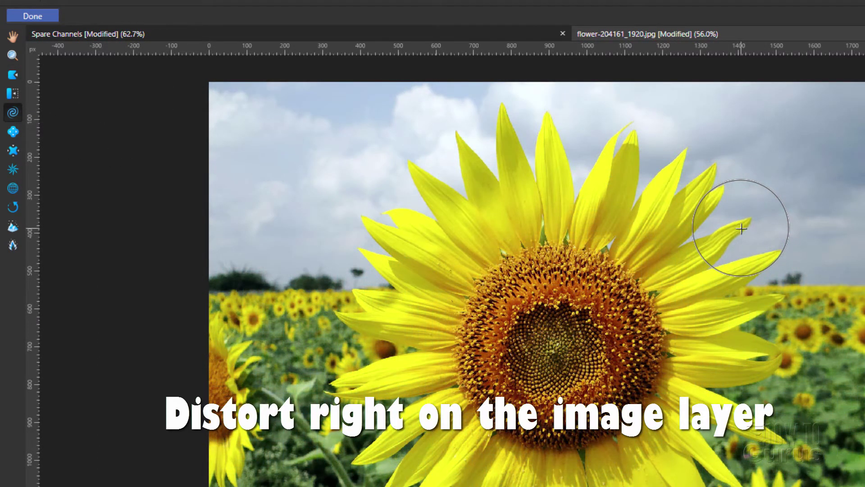
{"action": "mouse_move", "coordinate": [741, 229]}
{"action": "left_mouse_down"}
{"action": "mouse_move", "coordinate": [736, 243]}
{"action": "mouse_move", "coordinate": [753, 242]}
{"action": "mouse_move", "coordinate": [741, 238]}
{"action": "left_mouse_up"}
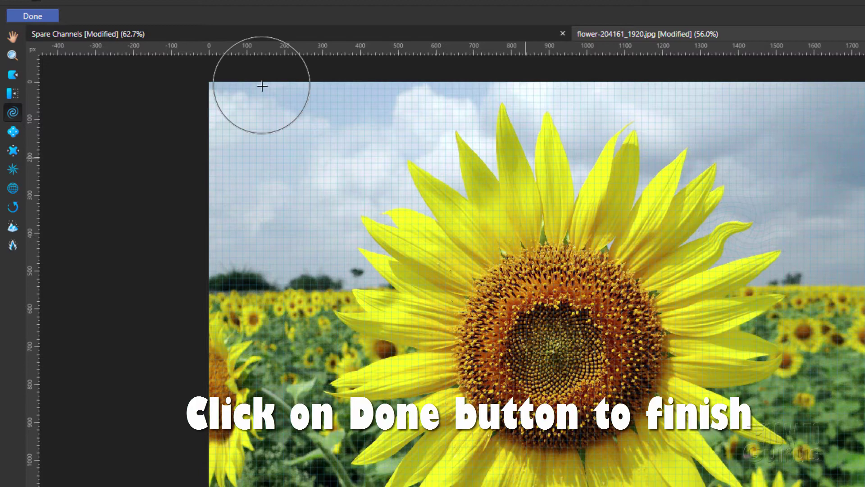
{"action": "left_click", "coordinate": [39, 18]}
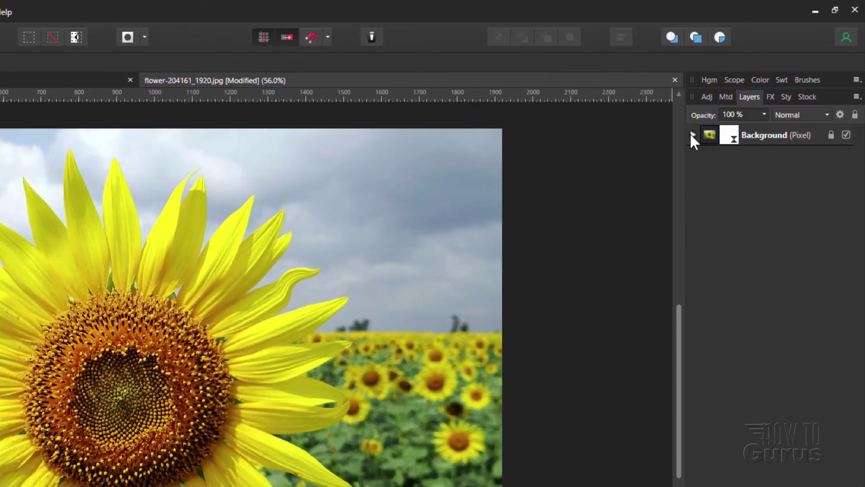
Expand Background and toggle the Liquify layer off and on to compare with the original
{"action": "left_click", "coordinate": [751, 90]}
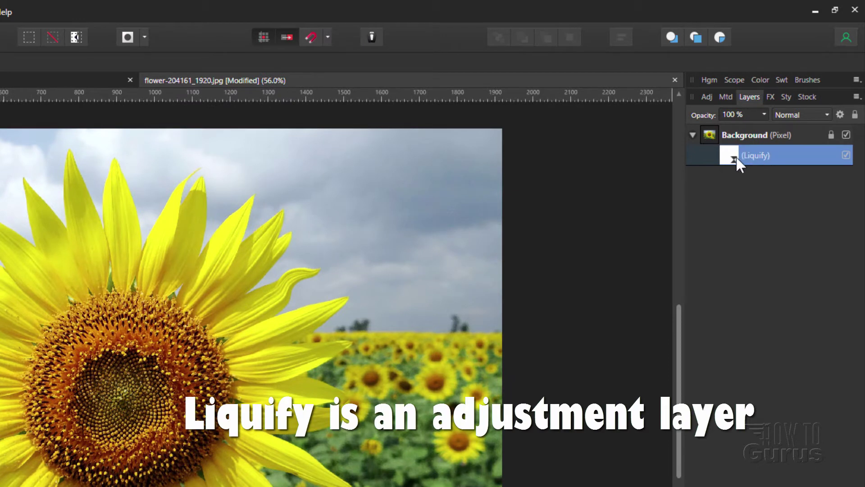
{"action": "left_click", "coordinate": [845, 154]}
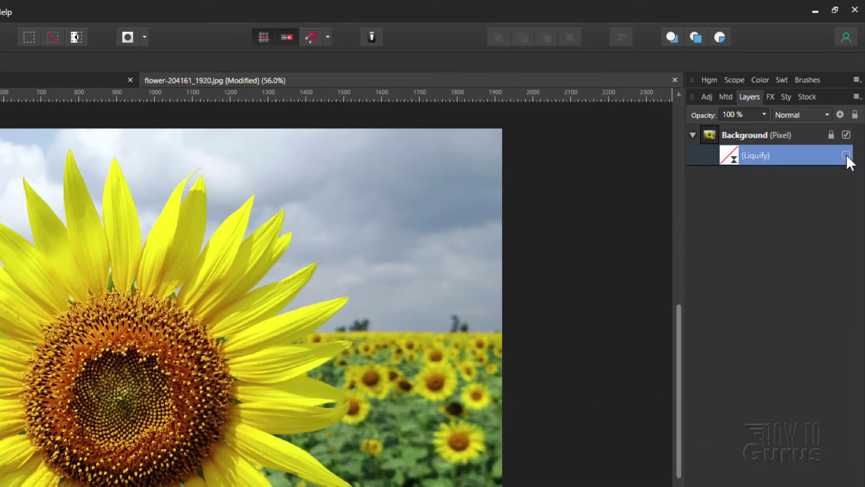
{"action": "left_click", "coordinate": [846, 155]}
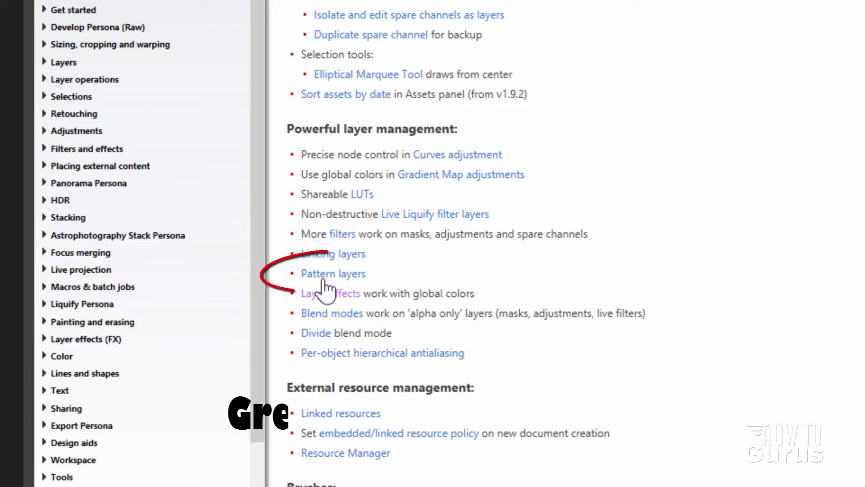
View the Pattern layers help topic, then close the help window
{"action": "left_click", "coordinate": [363, 275]}
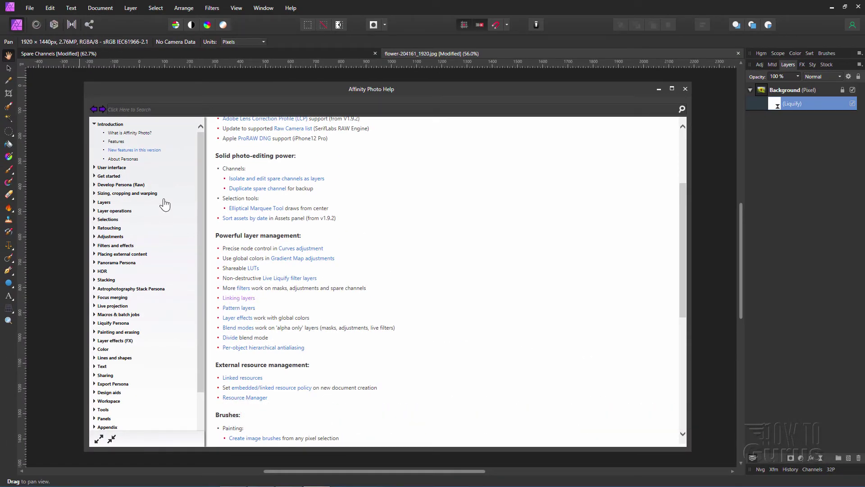
{"action": "left_click", "coordinate": [31, 9]}
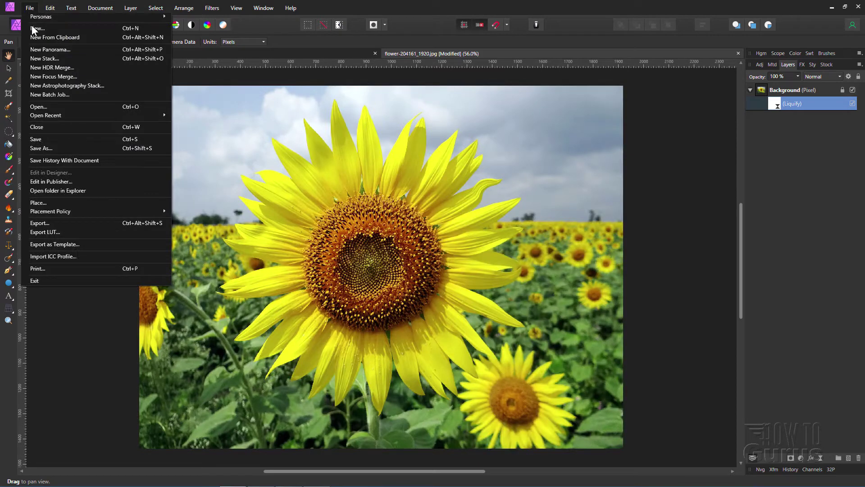
Create a blank document and draw a five-point star filled with cyan 37EFFF below the page centre
{"action": "left_click", "coordinate": [33, 28]}
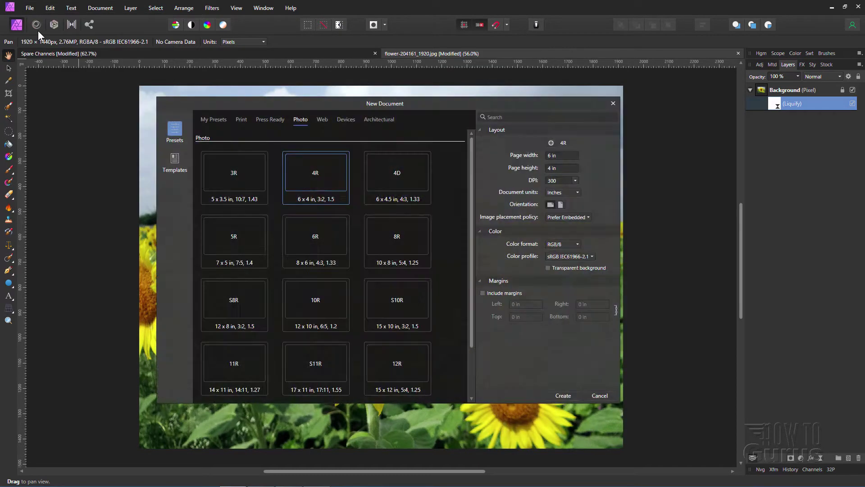
{"action": "key", "text": "Return"}
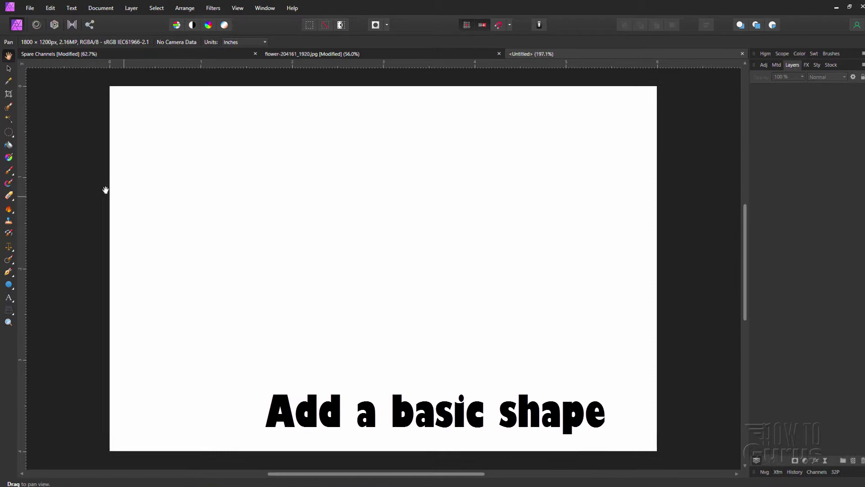
{"action": "left_click", "coordinate": [15, 426]}
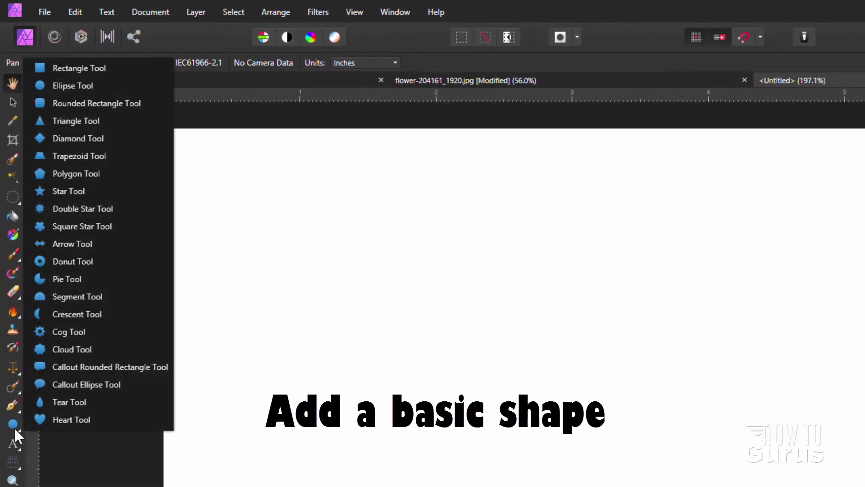
{"action": "left_click", "coordinate": [72, 193]}
{"action": "left_click", "coordinate": [66, 63]}
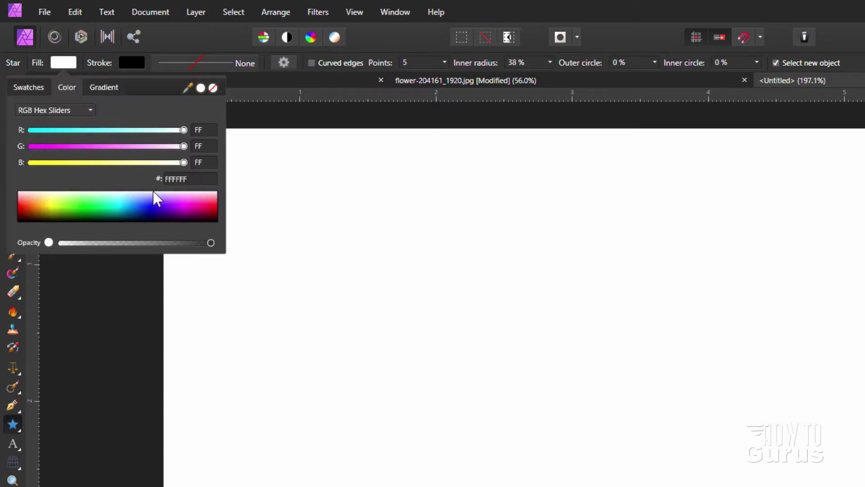
{"action": "left_click", "coordinate": [121, 204]}
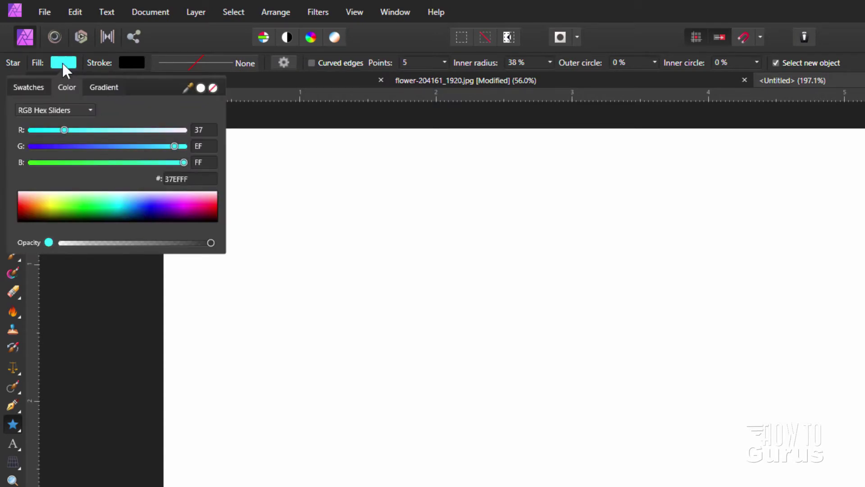
{"action": "left_click_drag", "start_coordinate": [433, 311], "coordinate": [564, 435]}
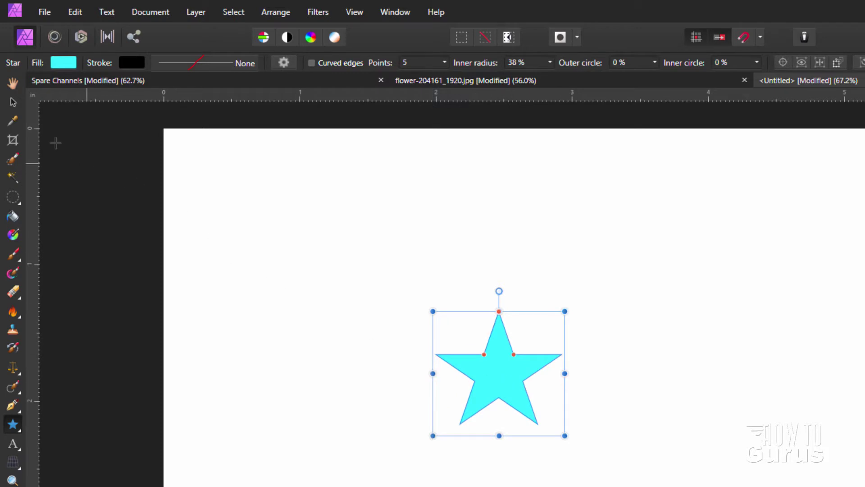
{"action": "left_click", "coordinate": [18, 102]}
{"action": "right_click", "coordinate": [502, 363]}
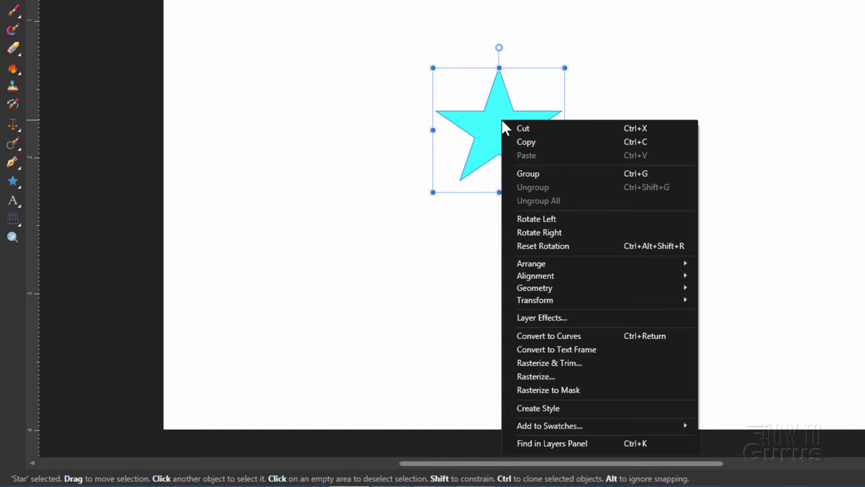
Rasterize the star, flood-select it, and make a New Pattern Layer From Selection
{"action": "left_click", "coordinate": [540, 377]}
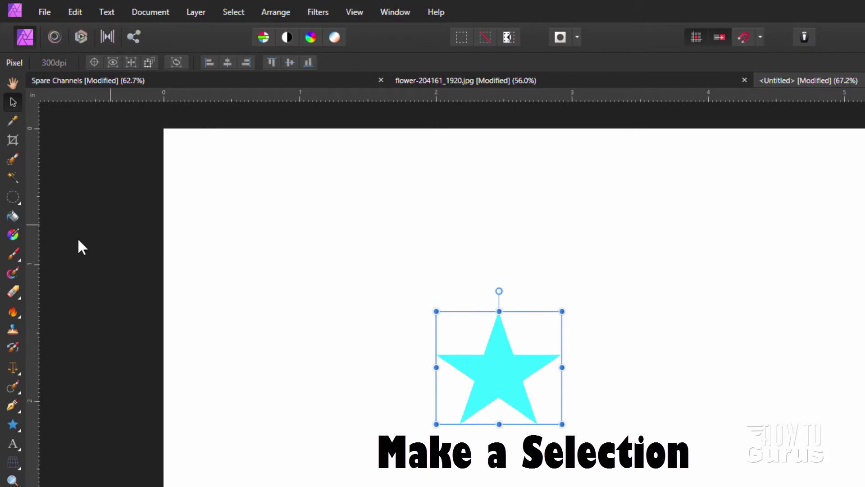
{"action": "left_click", "coordinate": [12, 178]}
{"action": "left_click", "coordinate": [492, 374]}
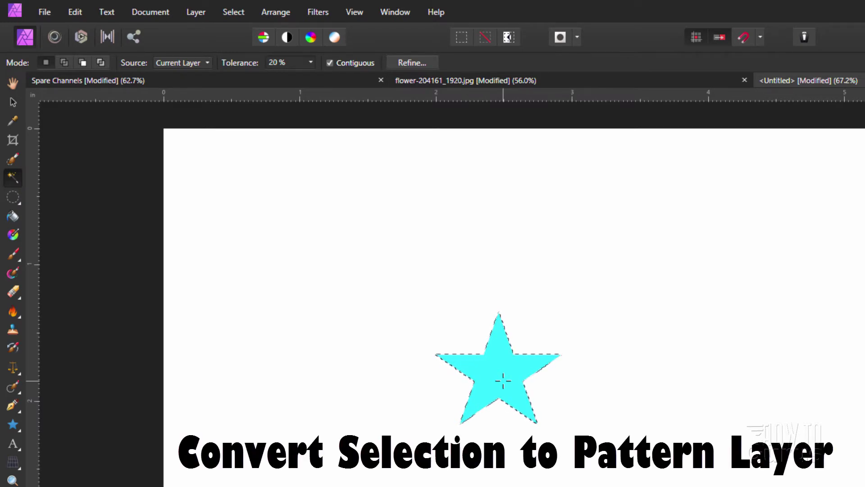
{"action": "left_click", "coordinate": [195, 13]}
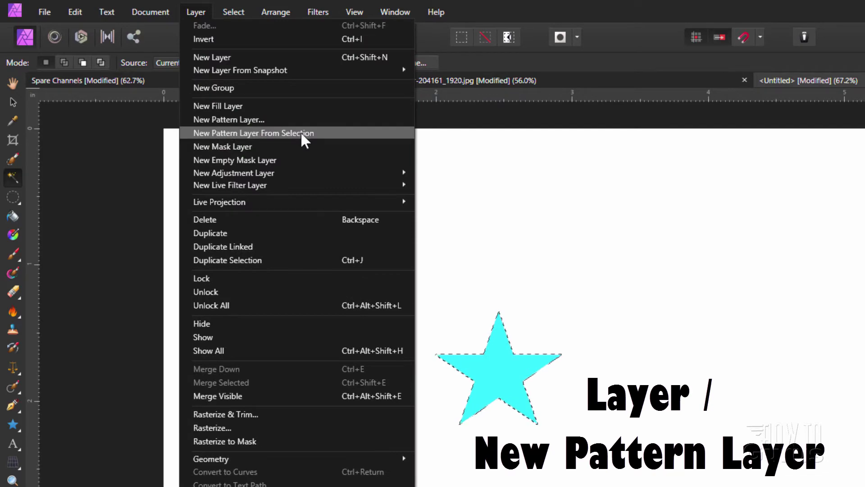
{"action": "left_click", "coordinate": [301, 133]}
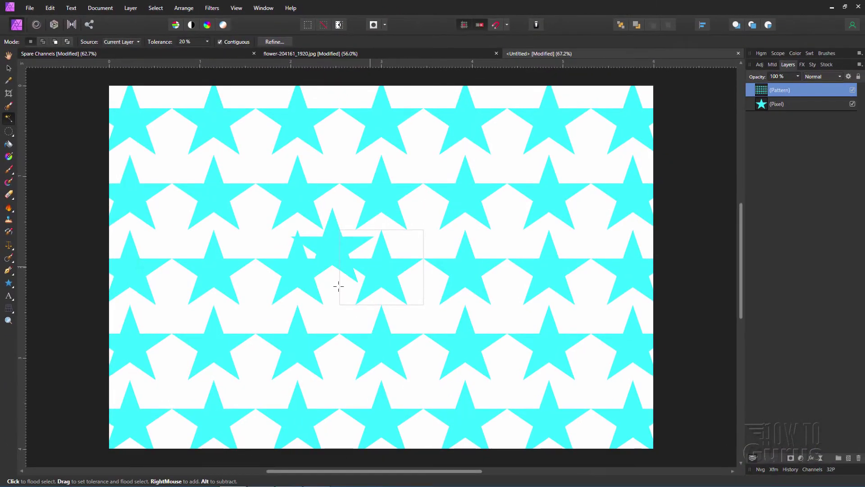
Hide the original star pixel layer, rotate the pattern about 27 degrees and resize its tile
{"action": "left_click", "coordinate": [853, 104]}
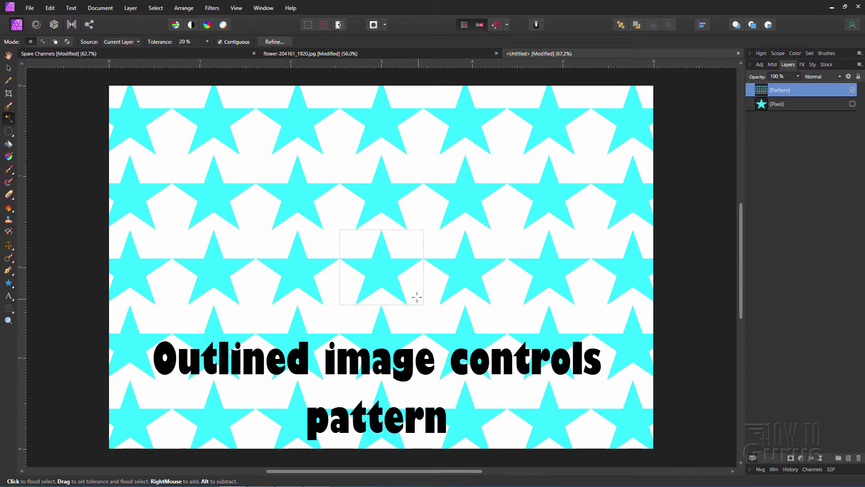
{"action": "left_click", "coordinate": [8, 68]}
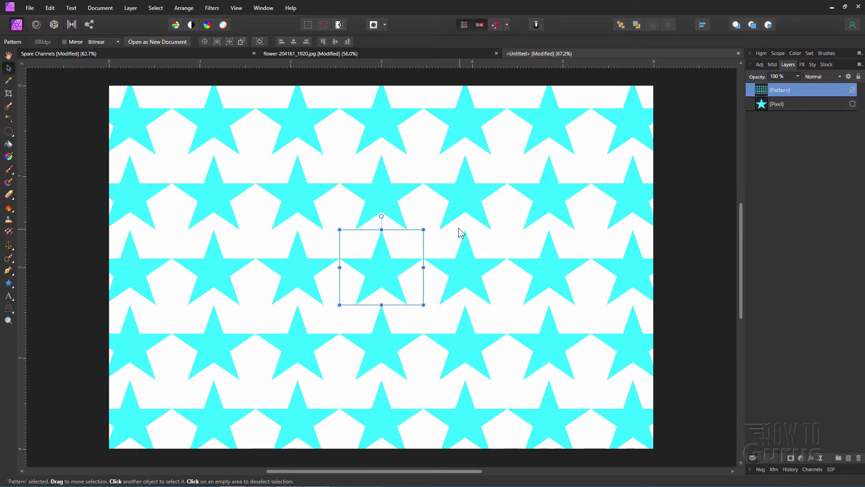
{"action": "left_click_drag", "start_coordinate": [428, 228], "coordinate": [413, 238]}
{"action": "mouse_move", "coordinate": [413, 270]}
{"action": "left_mouse_down"}
{"action": "mouse_move", "coordinate": [388, 272]}
{"action": "mouse_move", "coordinate": [408, 271]}
{"action": "left_mouse_up"}
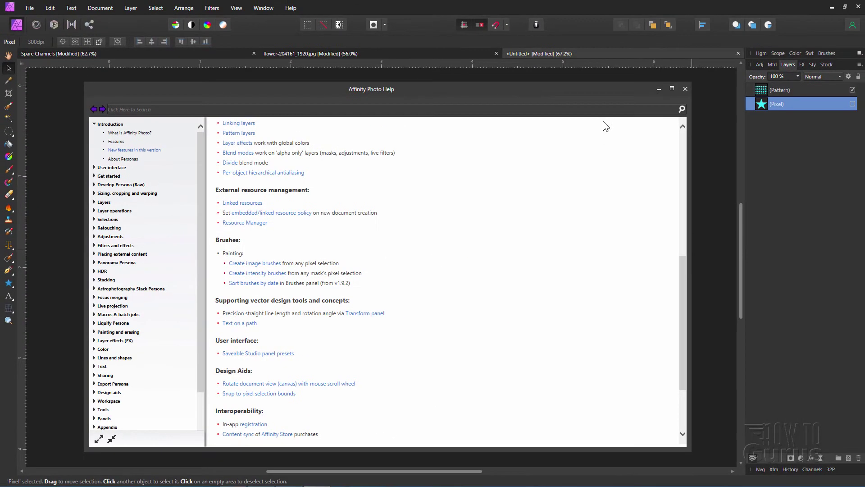
Hide the star pattern layer, show and shrink the cyan Pixel star, then Flood Select it
{"action": "left_click", "coordinate": [661, 88]}
{"action": "left_click", "coordinate": [852, 90]}
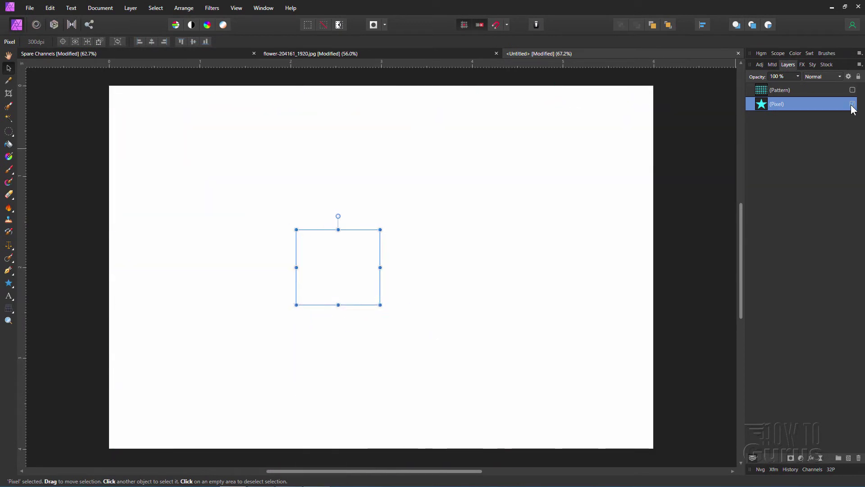
{"action": "left_click", "coordinate": [852, 104]}
{"action": "left_click_drag", "start_coordinate": [351, 267], "coordinate": [359, 246]}
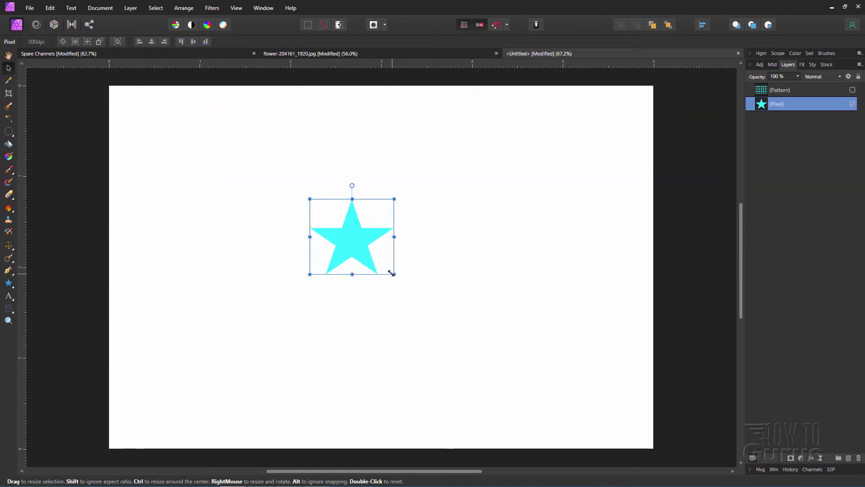
{"action": "left_click_drag", "start_coordinate": [391, 273], "coordinate": [372, 267]}
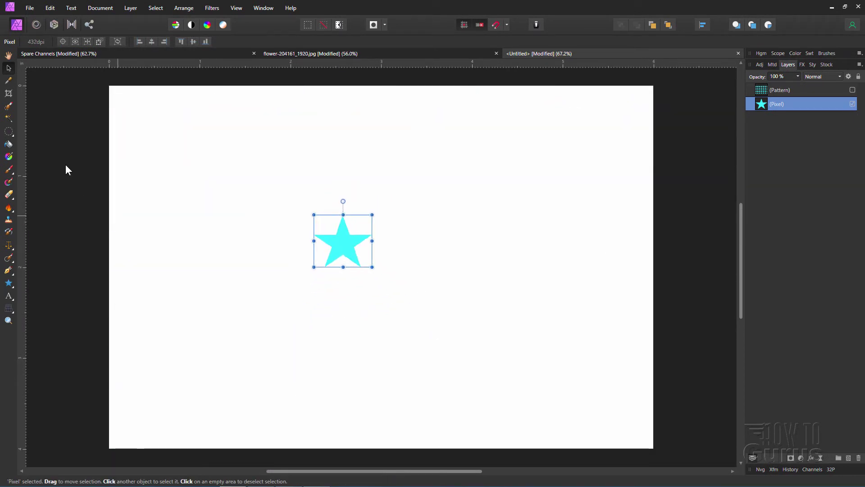
{"action": "left_click", "coordinate": [9, 118]}
{"action": "left_click", "coordinate": [369, 248]}
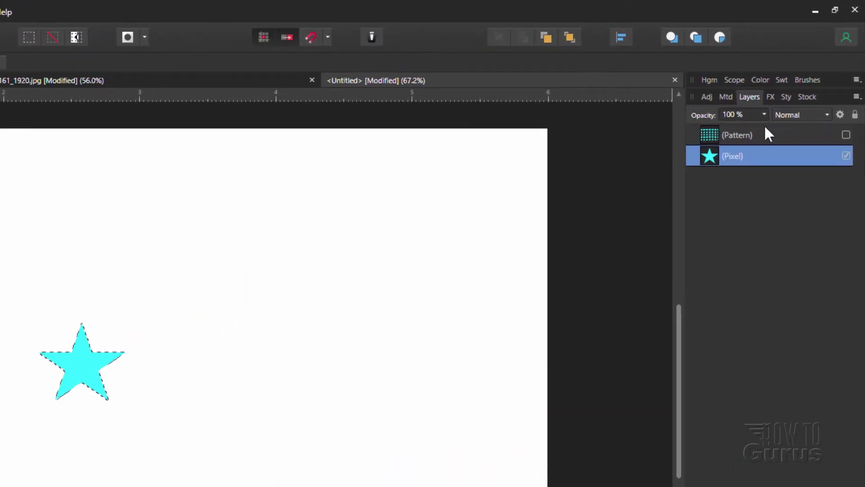
Create a new brush from the star selection in the Dry Media brush category and select it
{"action": "left_click", "coordinate": [807, 80]}
{"action": "left_click", "coordinate": [784, 98]}
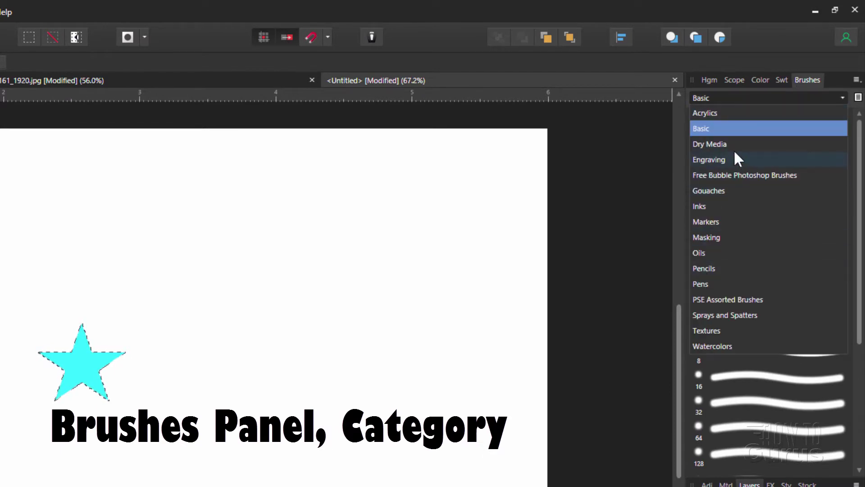
{"action": "left_click", "coordinate": [709, 144]}
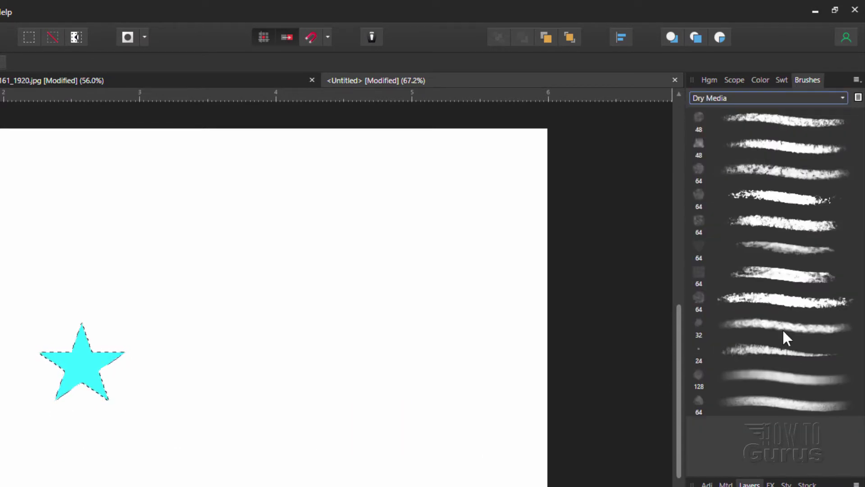
{"action": "left_click", "coordinate": [856, 81]}
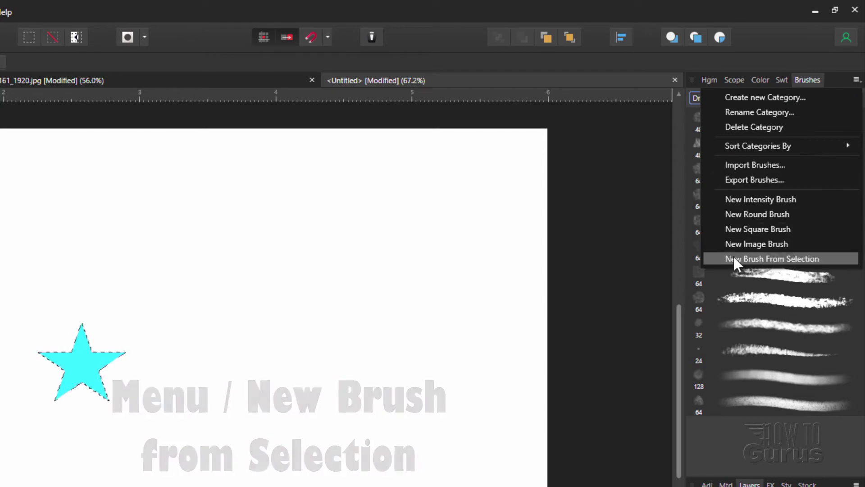
{"action": "left_click", "coordinate": [775, 259]}
{"action": "left_click", "coordinate": [756, 424]}
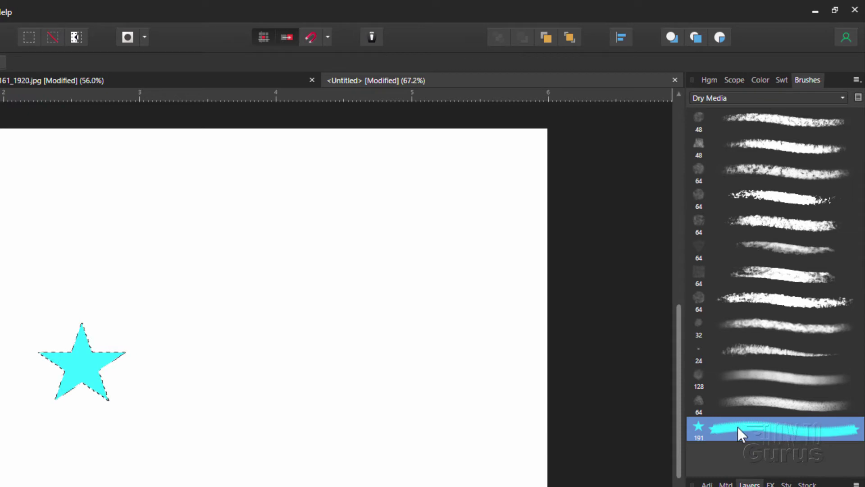
Deselect the star and switch to the Paint Brush with a smaller width
{"action": "left_click", "coordinate": [234, 12]}
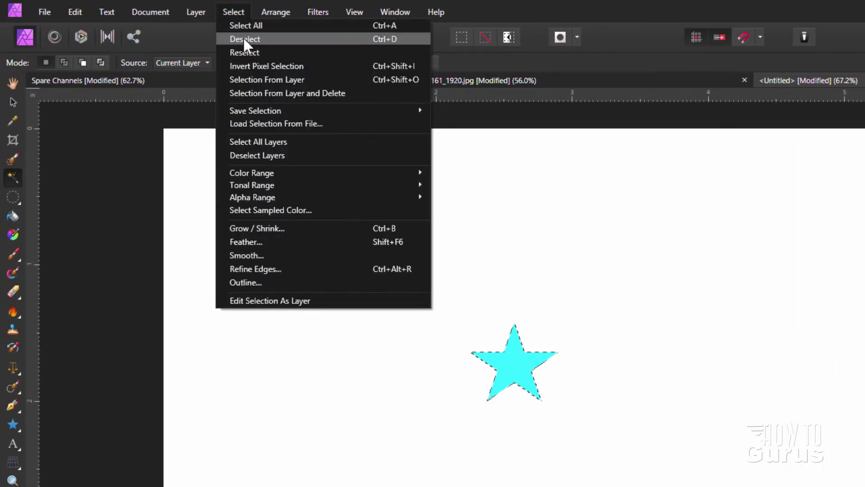
{"action": "left_click", "coordinate": [244, 38]}
{"action": "key", "text": "b"}
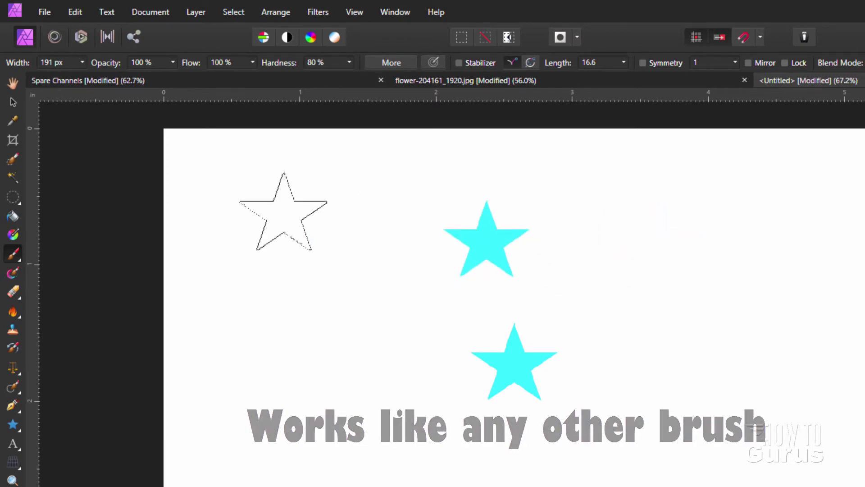
{"action": "left_click", "coordinate": [82, 63]}
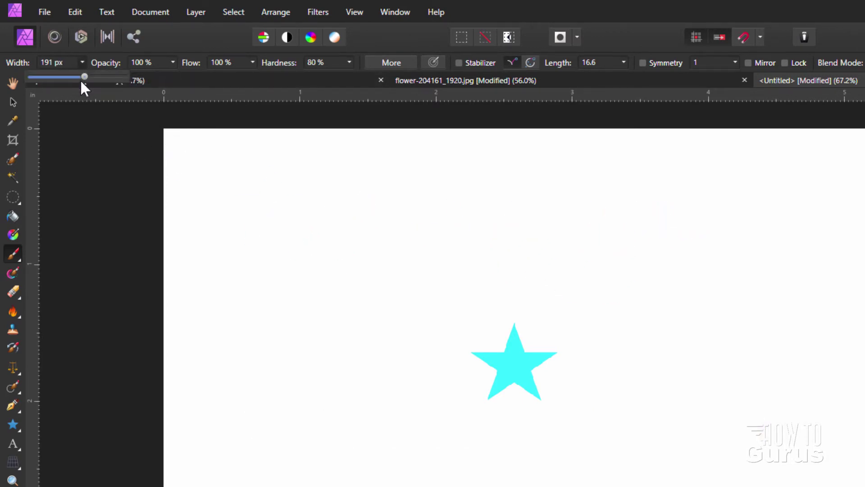
{"action": "left_click_drag", "start_coordinate": [80, 78], "coordinate": [45, 77]}
Paint cyan star-brush strokes on the page, then highlight the intensity brushes line in Help
{"action": "mouse_move", "coordinate": [610, 234]}
{"action": "left_mouse_down"}
{"action": "mouse_move", "coordinate": [713, 245]}
{"action": "mouse_move", "coordinate": [665, 286]}
{"action": "mouse_move", "coordinate": [689, 367]}
{"action": "mouse_move", "coordinate": [763, 418]}
{"action": "left_mouse_up"}
{"action": "left_click_drag", "start_coordinate": [792, 332], "coordinate": [770, 346]}
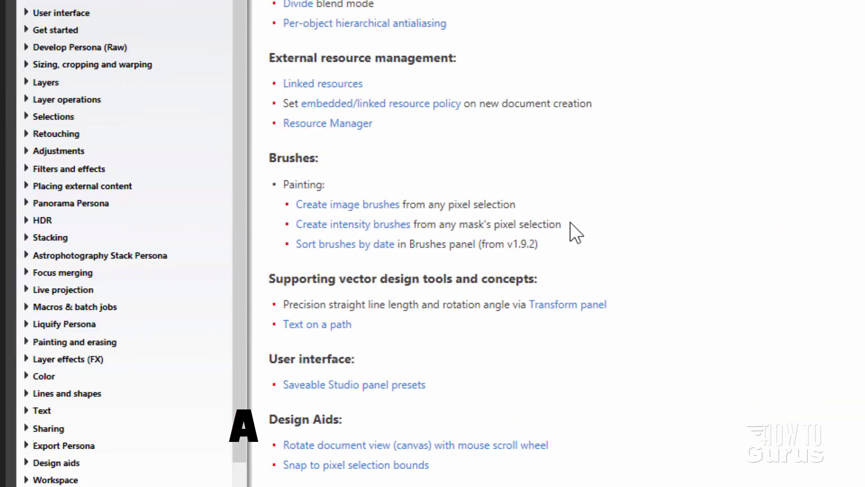
{"action": "mouse_move", "coordinate": [570, 224]}
{"action": "left_mouse_down"}
{"action": "mouse_move", "coordinate": [300, 235]}
{"action": "mouse_move", "coordinate": [286, 225]}
{"action": "left_mouse_up"}
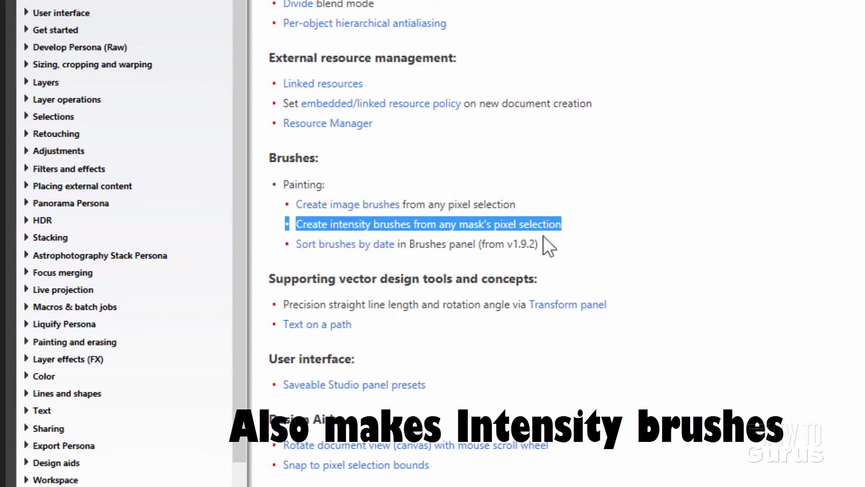
Scroll the help page to the Text on a path entry, then return to the blank document
{"action": "left_click", "coordinate": [589, 221]}
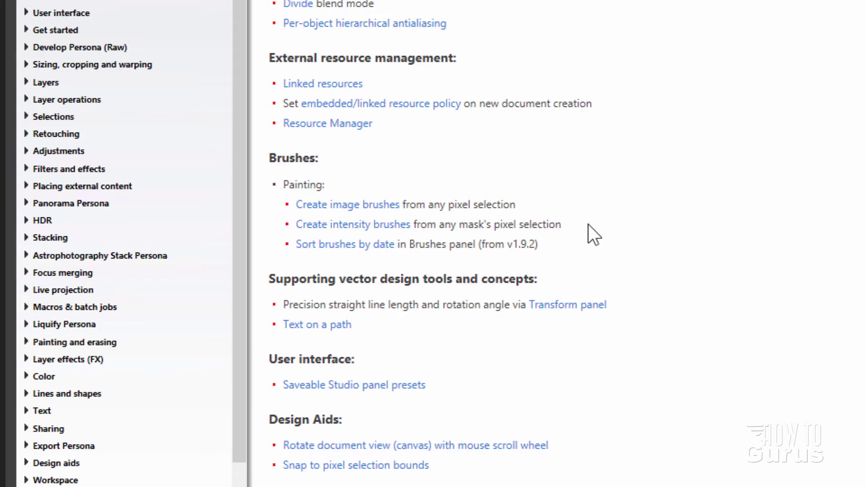
{"action": "scroll", "coordinate": [588, 224], "scroll_direction": "down", "scroll_amount": 4}
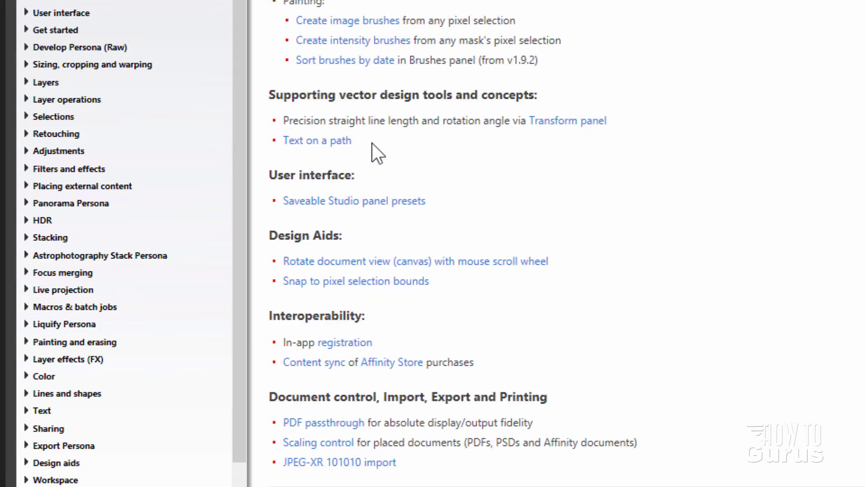
{"action": "left_click_drag", "start_coordinate": [353, 141], "coordinate": [274, 141]}
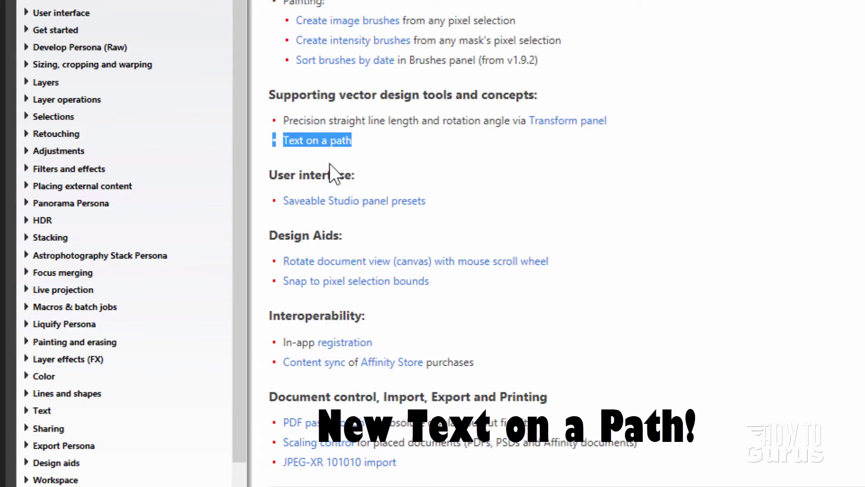
{"action": "left_click", "coordinate": [377, 154]}
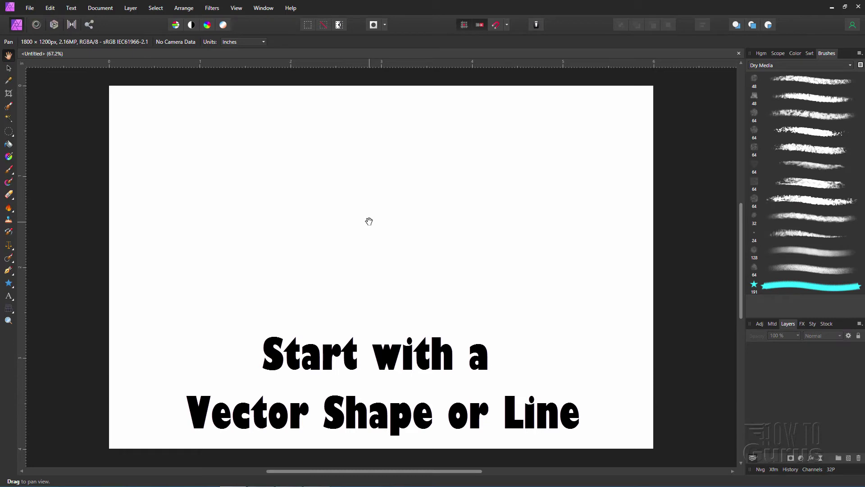
Choose the Ellipse Tool with no fill and a 0.5 pt stroke
{"action": "left_click", "coordinate": [8, 282]}
{"action": "left_click", "coordinate": [48, 57]}
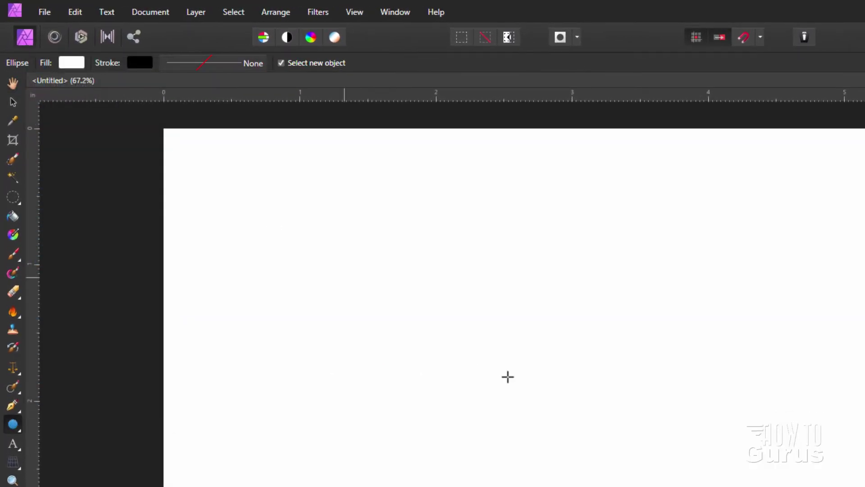
{"action": "left_click", "coordinate": [71, 63]}
{"action": "left_click", "coordinate": [211, 88]}
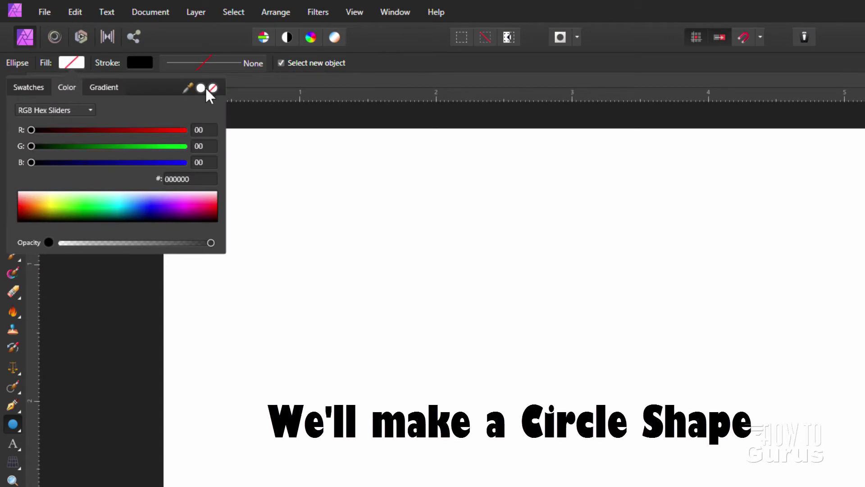
{"action": "left_click", "coordinate": [281, 63]}
{"action": "left_click", "coordinate": [250, 62]}
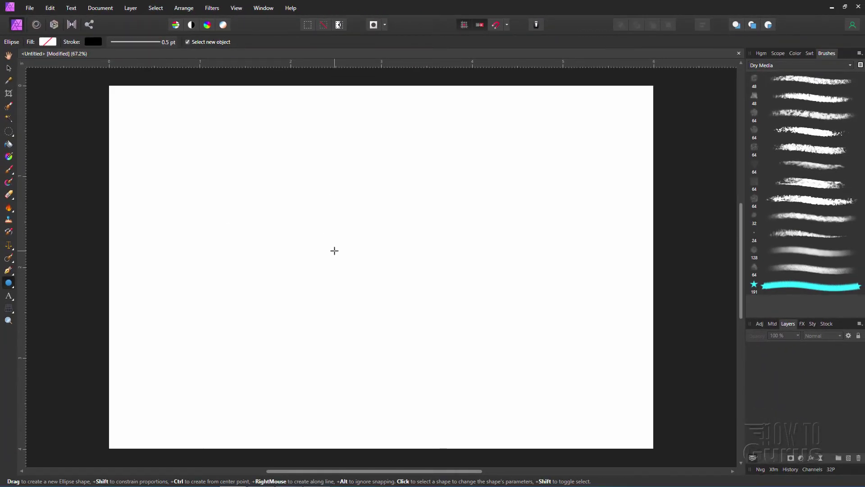
Draw a circle on the canvas and nudge it slightly right with the Move Tool
{"action": "left_click_drag", "start_coordinate": [337, 254], "coordinate": [420, 338]}
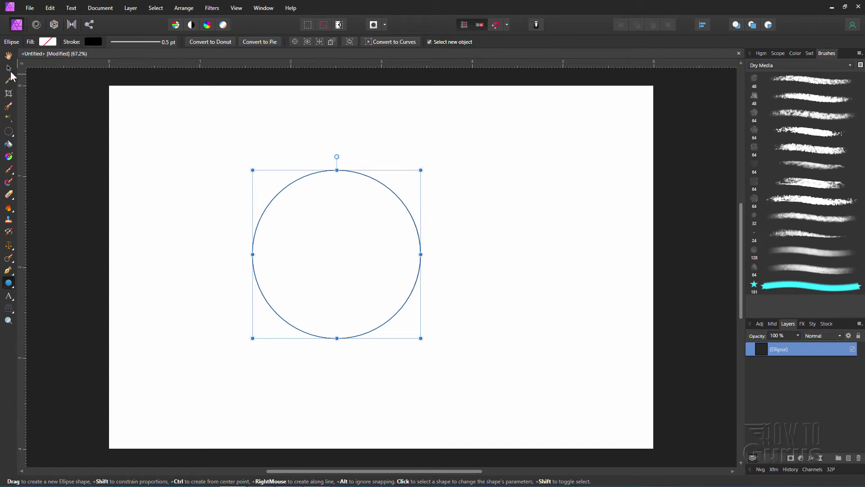
{"action": "left_click", "coordinate": [9, 69]}
{"action": "left_click_drag", "start_coordinate": [313, 231], "coordinate": [347, 232]}
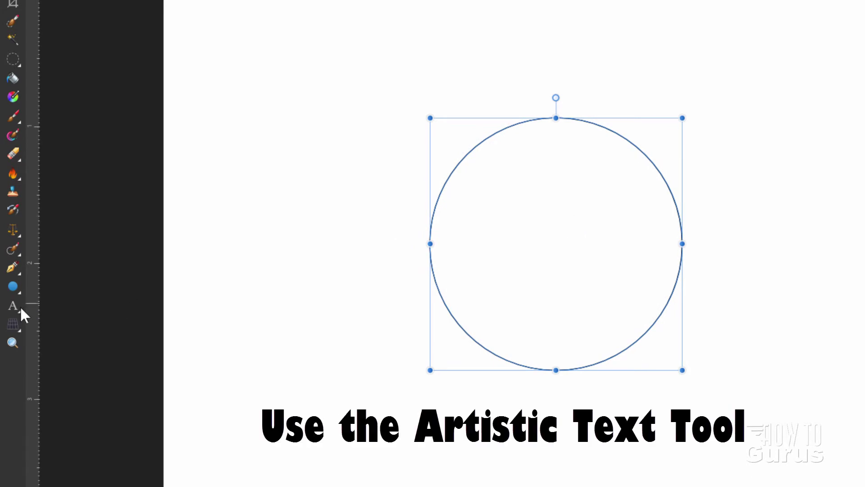
Type 'This is some text along the outside of this path, it wraps around as you go' on the circle
{"action": "left_click", "coordinate": [9, 305]}
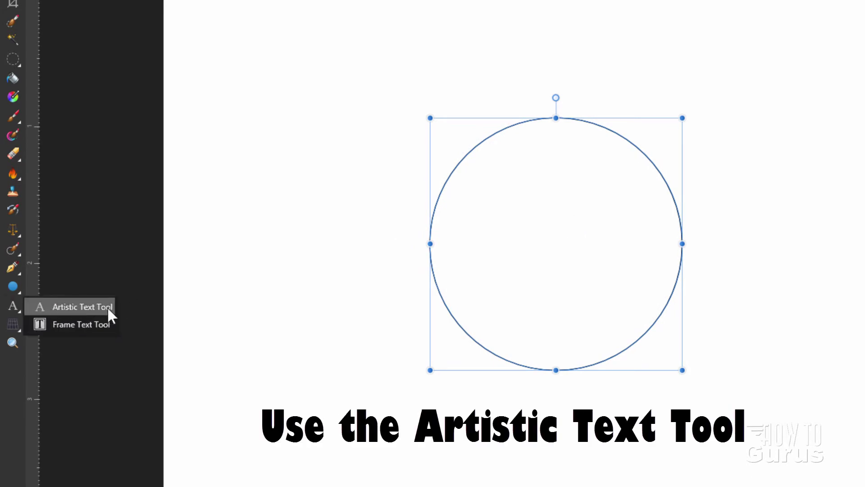
{"action": "left_click", "coordinate": [83, 306]}
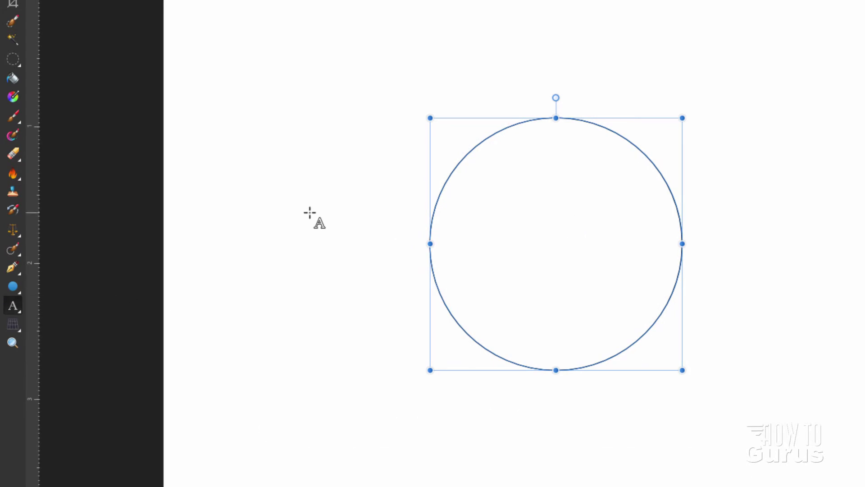
{"action": "left_click", "coordinate": [639, 147]}
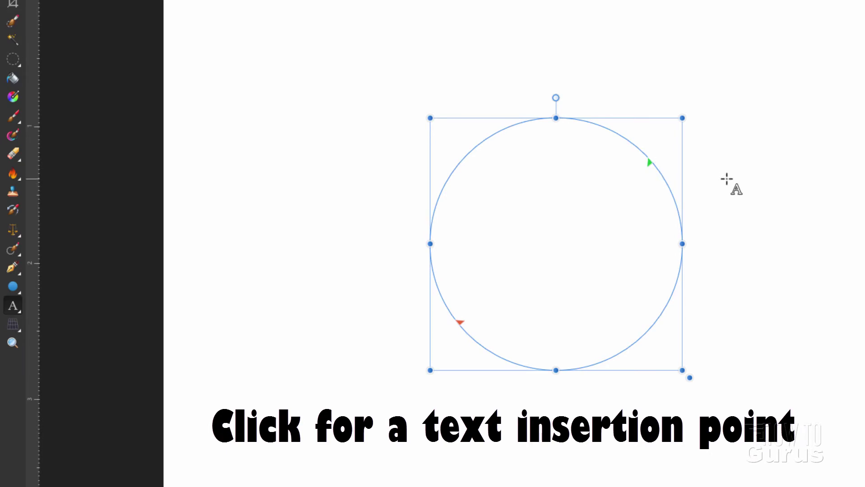
{"action": "type", "text": "This is some text"}
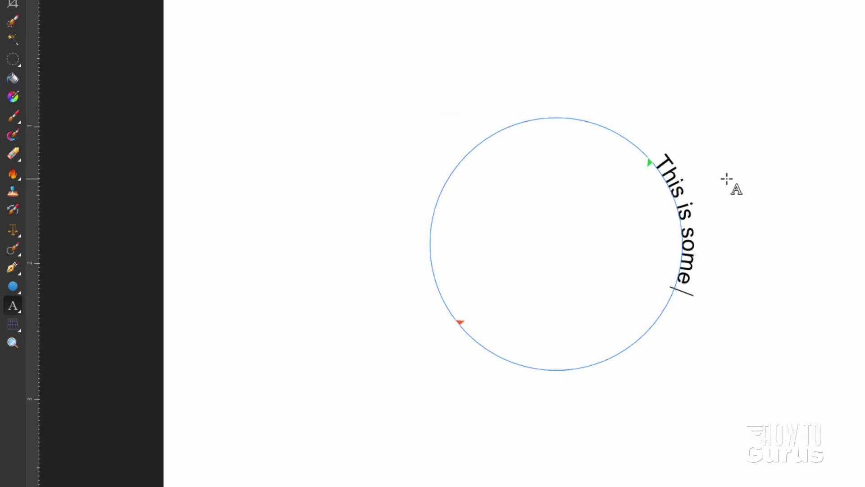
{"action": "type", "text": "e outside of this"}
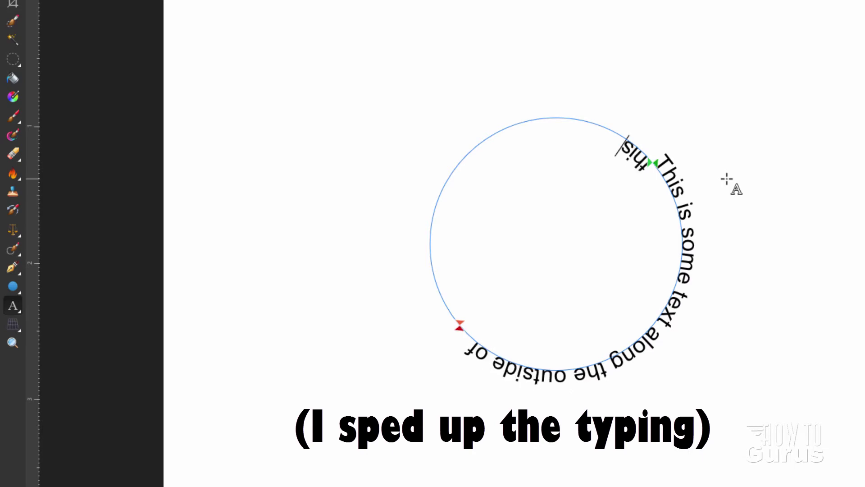
{"action": "type", "text": " path, it wraps around as you go"}
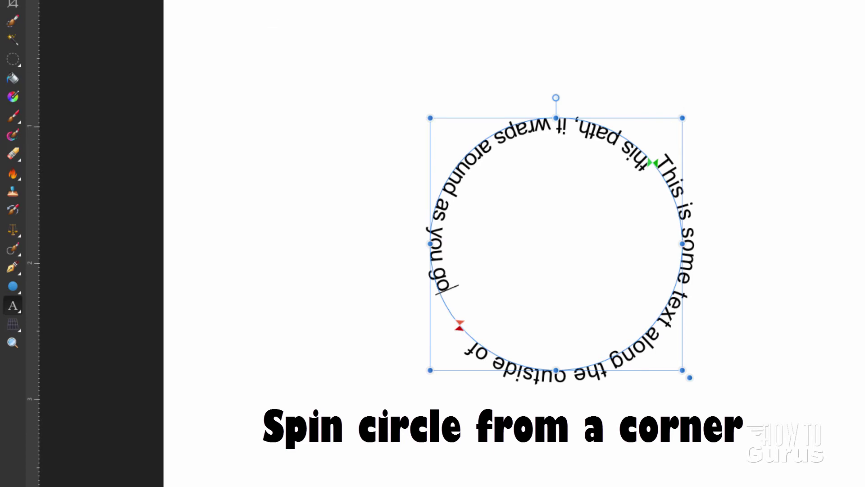
Rotate the text circle by 22.5° and shift the text's start point along the circle
{"action": "key", "text": "Escape"}
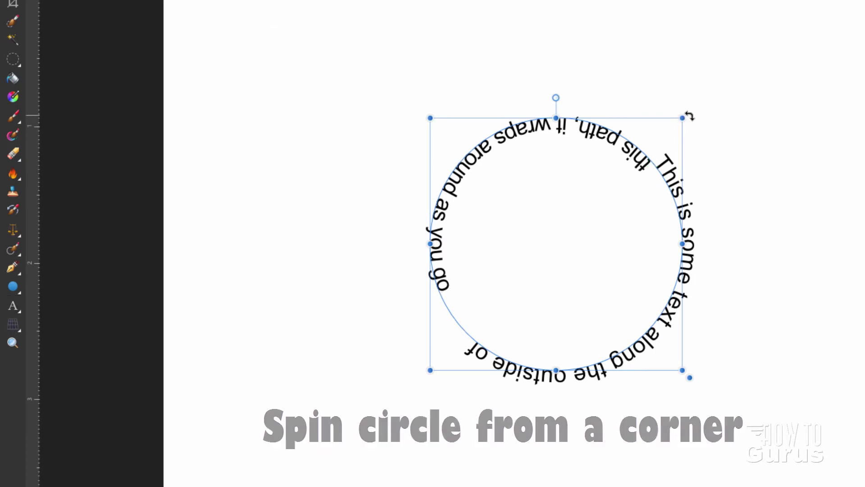
{"action": "left_click_drag", "start_coordinate": [686, 113], "coordinate": [311, 256]}
{"action": "left_click", "coordinate": [12, 306]}
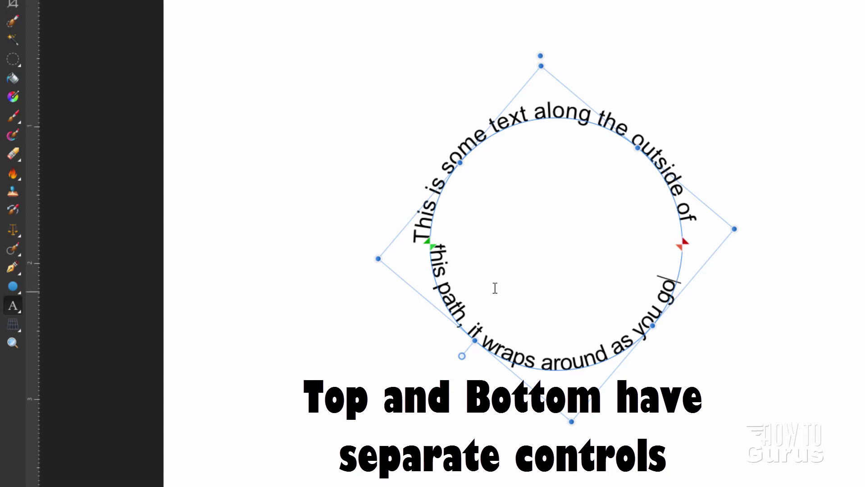
{"action": "mouse_move", "coordinate": [433, 255]}
{"action": "left_mouse_down"}
{"action": "mouse_move", "coordinate": [439, 292]}
{"action": "mouse_move", "coordinate": [464, 322]}
{"action": "mouse_move", "coordinate": [439, 279]}
{"action": "mouse_move", "coordinate": [434, 208]}
{"action": "mouse_move", "coordinate": [425, 272]}
{"action": "mouse_move", "coordinate": [427, 257]}
{"action": "left_mouse_up"}
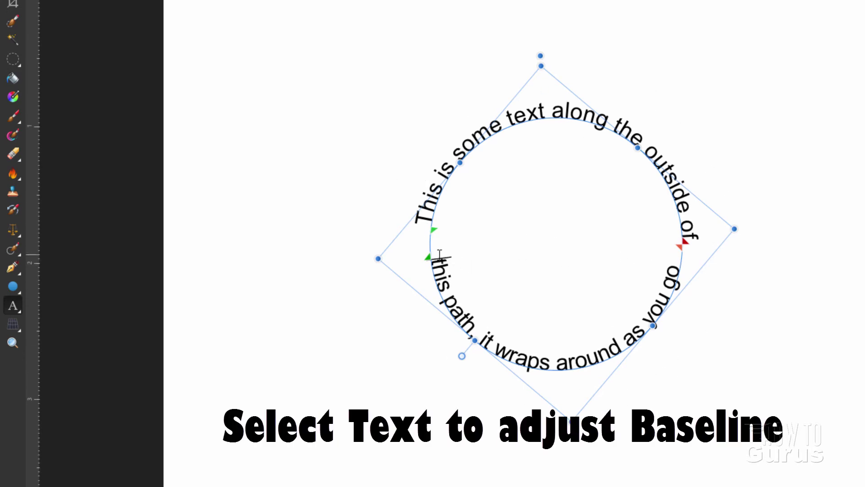
Try a 12% baseline on the lower text, undo it, then drag the start point up the circle
{"action": "left_click_drag", "start_coordinate": [440, 254], "coordinate": [679, 267]}
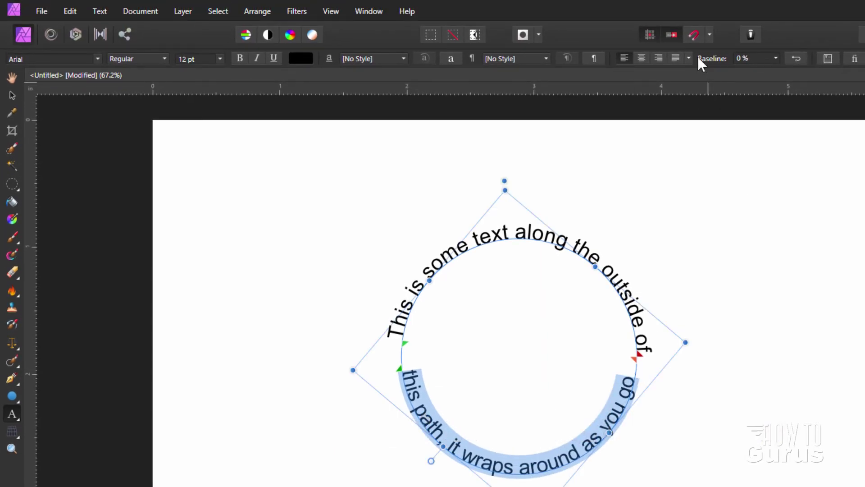
{"action": "left_click", "coordinate": [760, 58]}
{"action": "left_click_drag", "start_coordinate": [766, 72], "coordinate": [820, 71]}
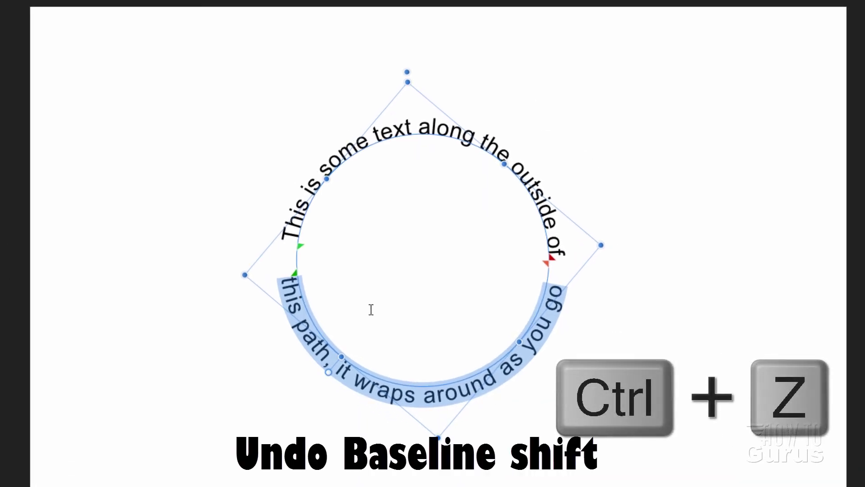
{"action": "key", "text": "ctrl+z"}
{"action": "key", "text": "Escape"}
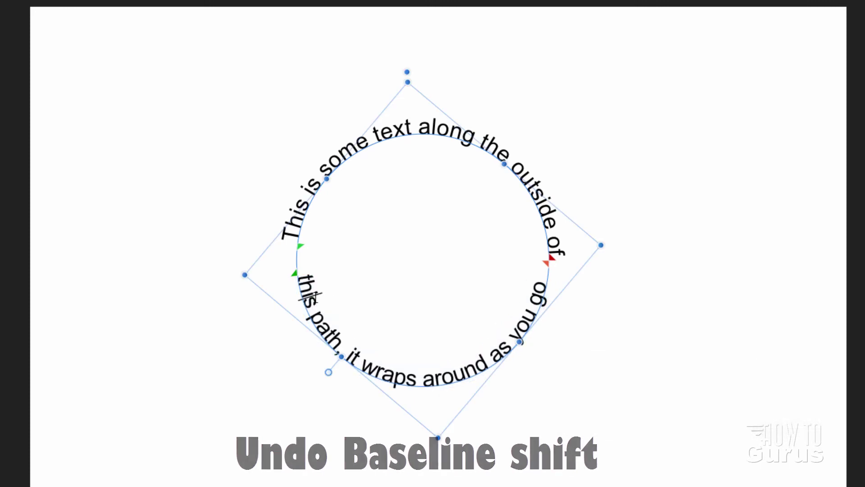
{"action": "left_click_drag", "start_coordinate": [300, 247], "coordinate": [566, 282]}
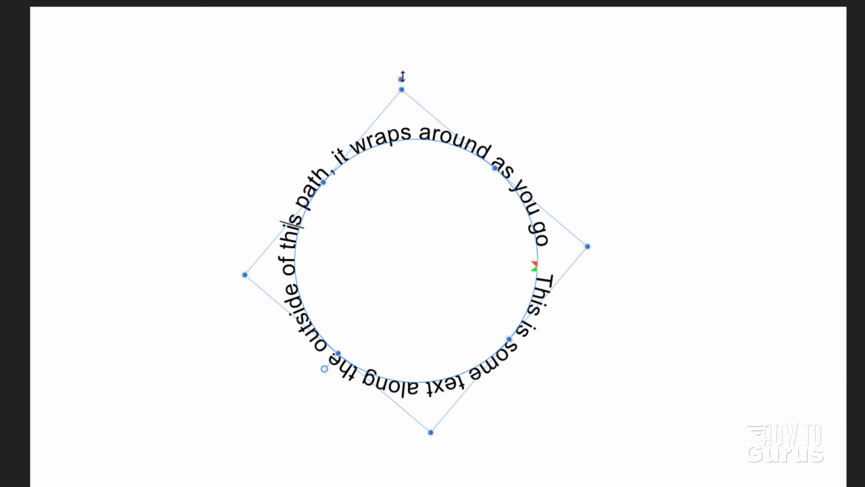
Drag the circle's top handle to resize it, splitting the sentence over the top and bottom
{"action": "left_click_drag", "start_coordinate": [402, 75], "coordinate": [388, 59]}
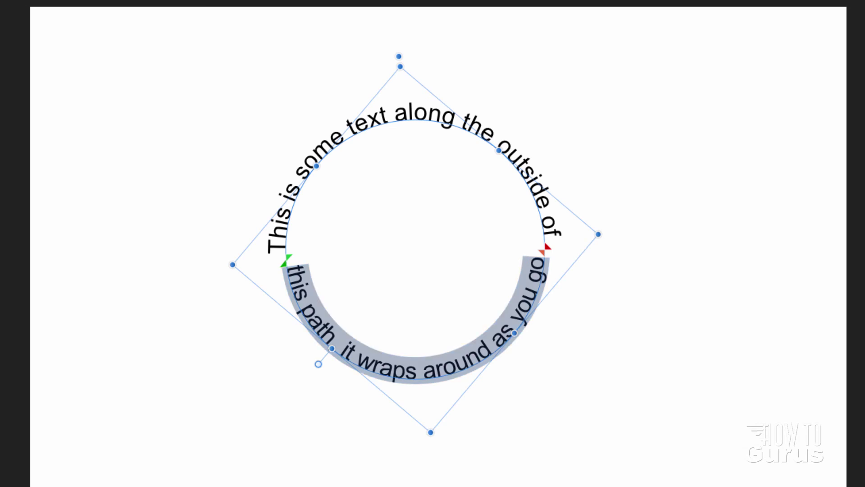
Raise the lower line's baseline with Alt+Shift+Up so it clears the circle, then deselect
{"action": "key", "text": "alt+shift+Up"}
{"action": "key", "text": "alt+shift+Up"}
{"action": "key", "text": "alt+shift+Up"}
{"action": "key", "text": "alt+shift+Up"}
{"action": "key", "text": "alt+shift+Up"}
{"action": "key", "text": "alt+shift+Up"}
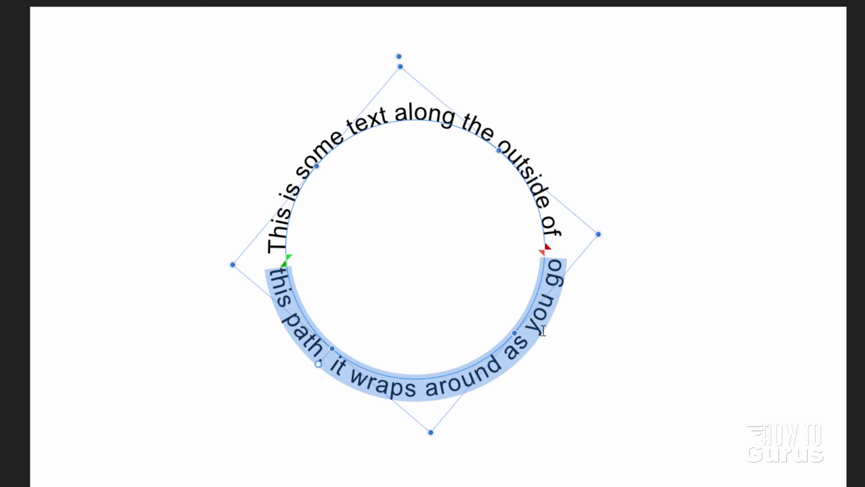
{"action": "left_click", "coordinate": [294, 202]}
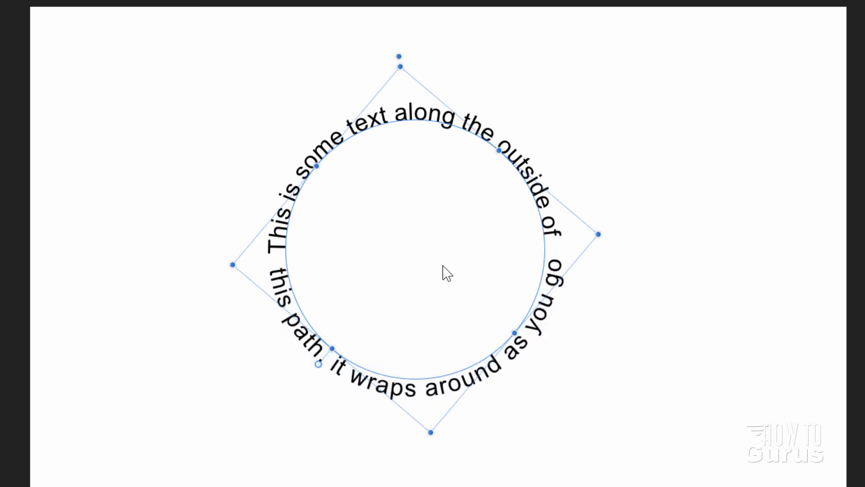